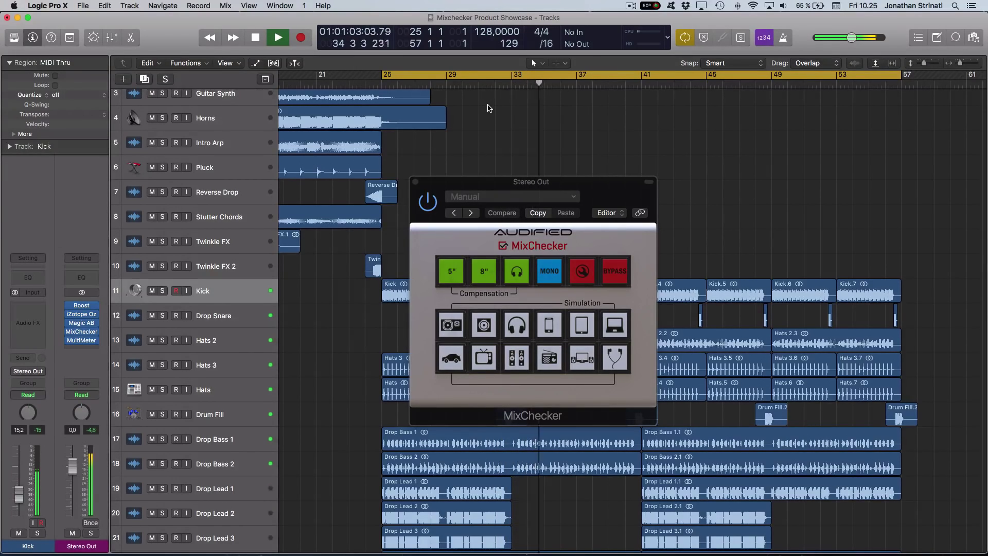
Reposition the MixChecker window and audition the mix through the Radio, Tablet, Laptop Speakers and studio monitor simulations and the 5" compensation.
{"action": "left_click_drag", "start_coordinate": [483, 187], "coordinate": [469, 178]}
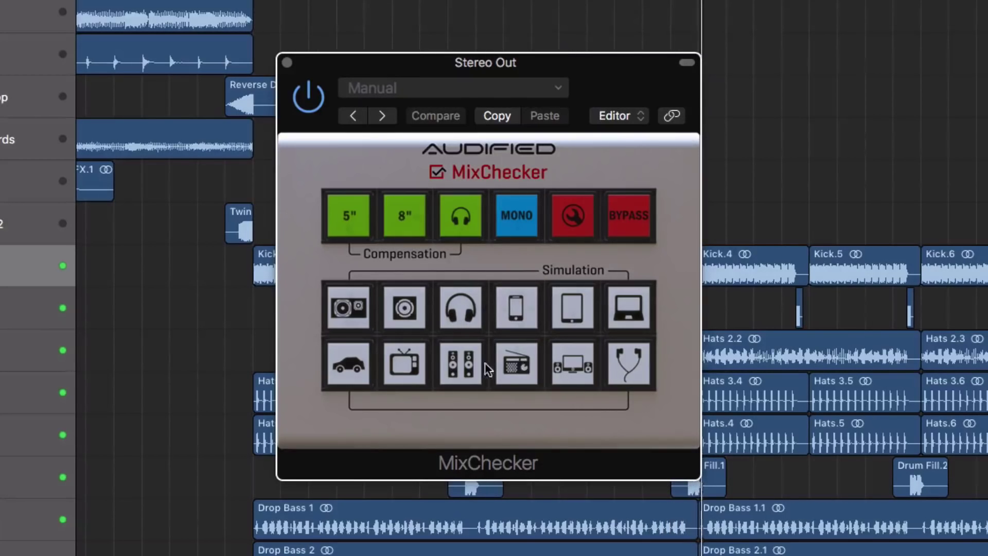
{"action": "left_click", "coordinate": [505, 366]}
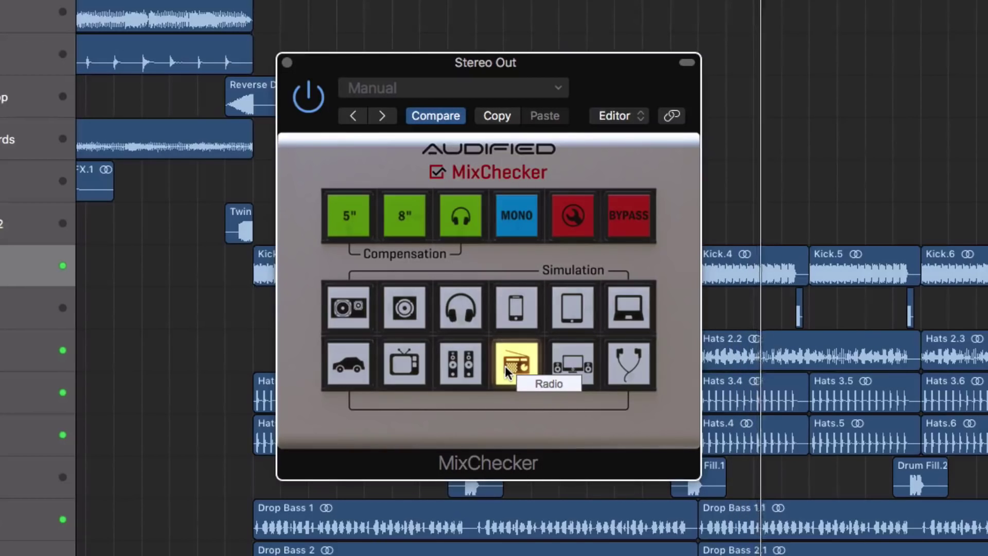
{"action": "left_click", "coordinate": [567, 312]}
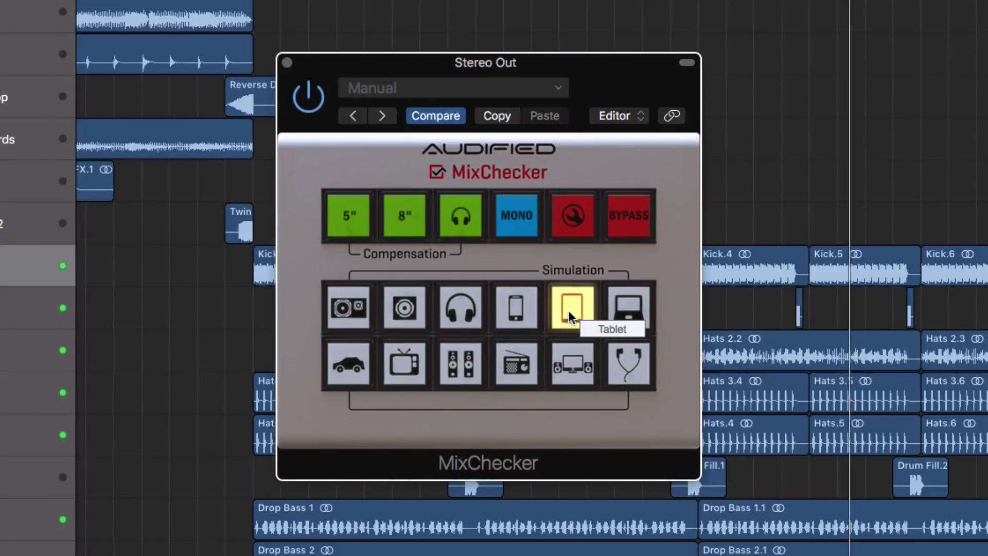
{"action": "left_click", "coordinate": [618, 303]}
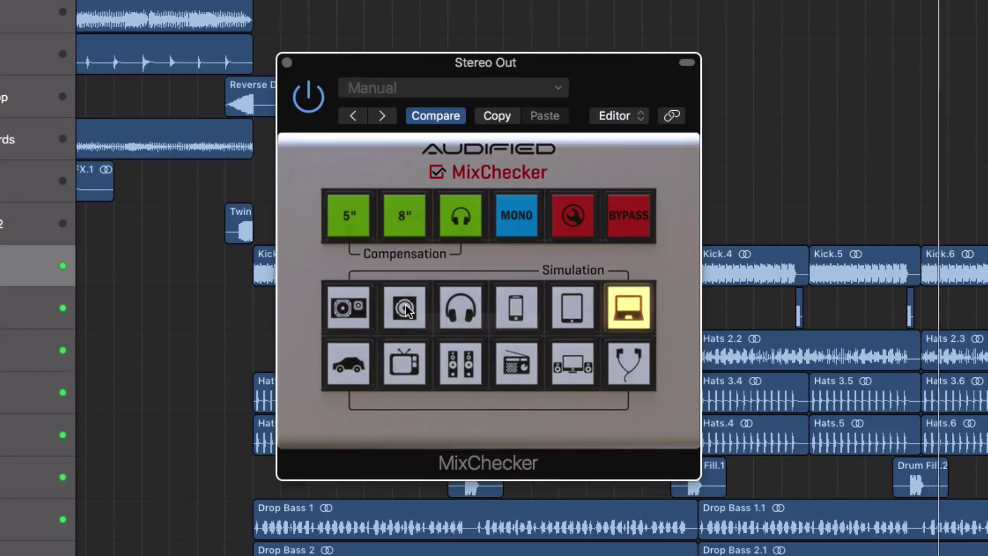
{"action": "left_click", "coordinate": [354, 306]}
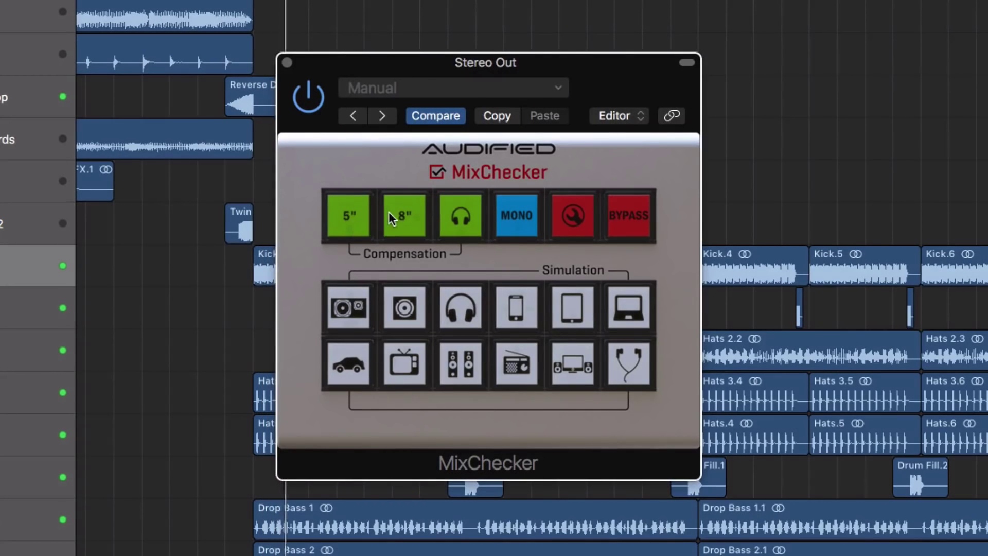
{"action": "left_click", "coordinate": [343, 214]}
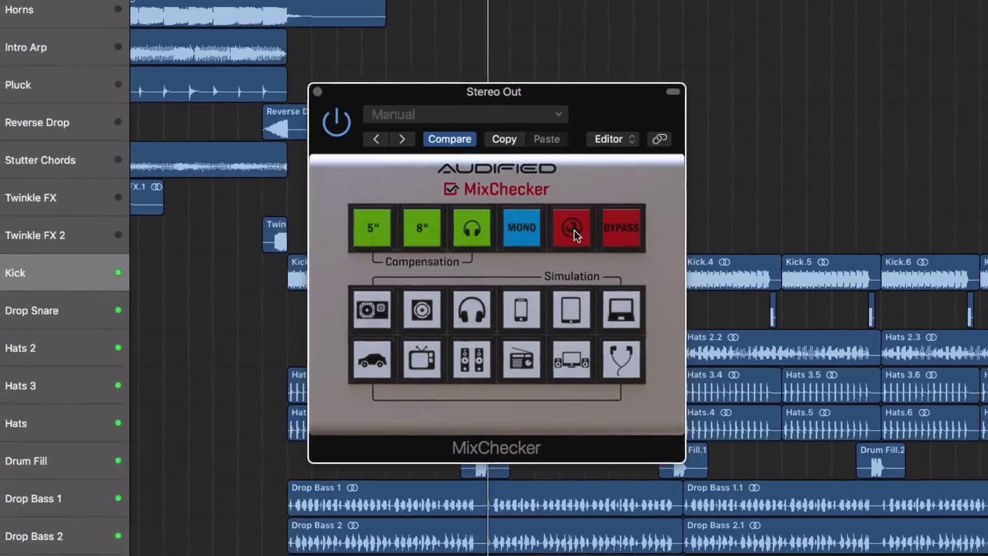
Show MixChecker's volume panel through its Volume Setup options.
{"action": "left_click", "coordinate": [572, 216]}
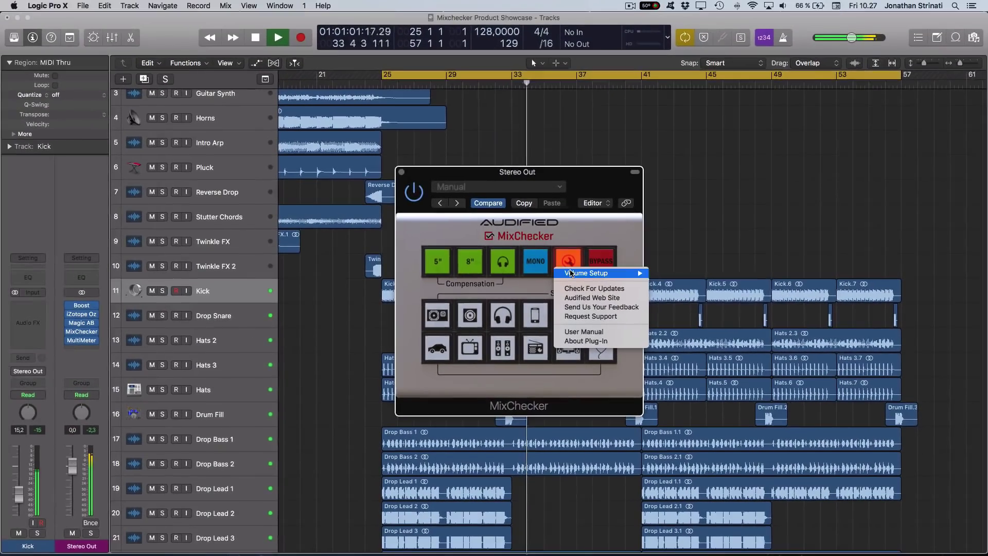
{"action": "mouse_move", "coordinate": [617, 264]}
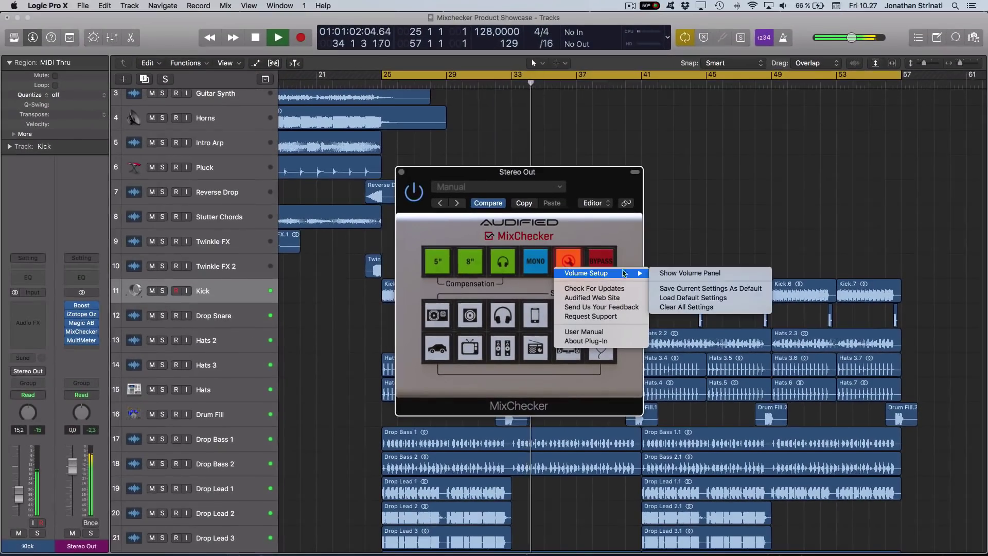
{"action": "left_click", "coordinate": [708, 274]}
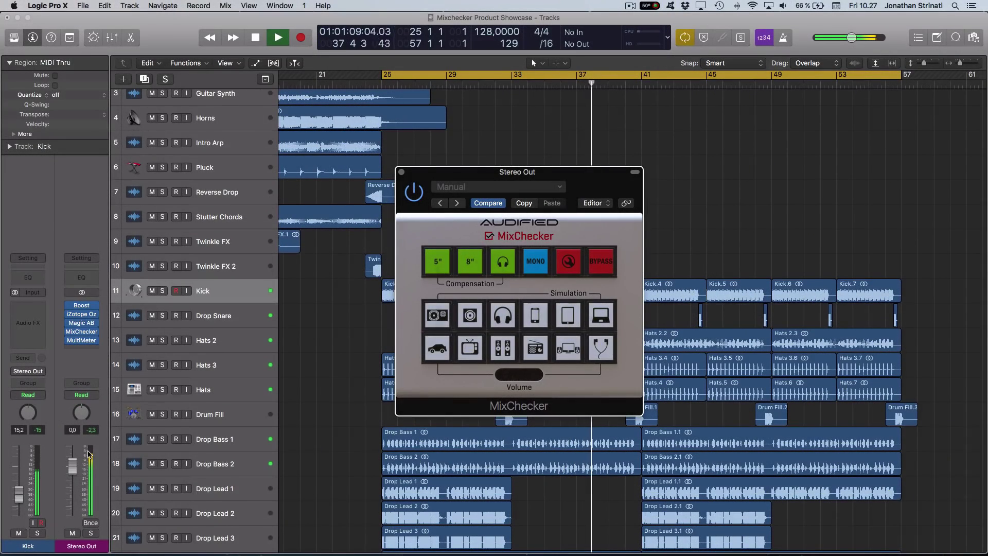
Set the volume of MixChecker's Smart Phone simulation to 3 dB.
{"action": "left_click", "coordinate": [436, 315]}
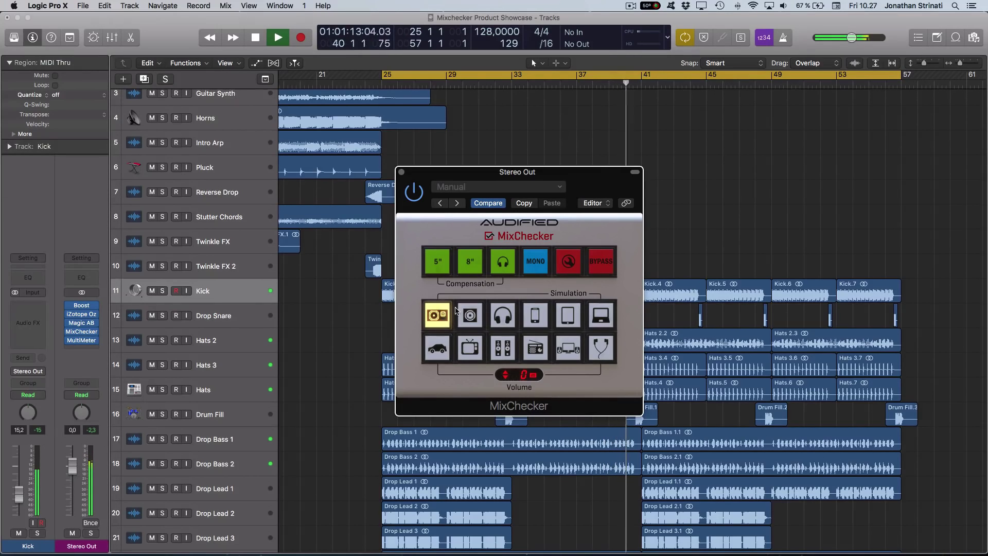
{"action": "left_click", "coordinate": [535, 316]}
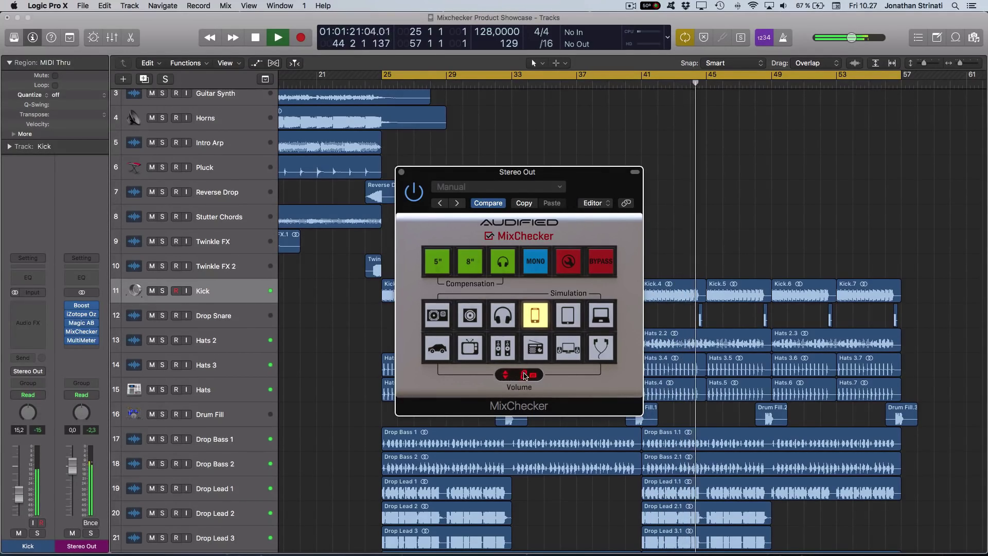
{"action": "left_click_drag", "start_coordinate": [525, 375], "coordinate": [528, 360]}
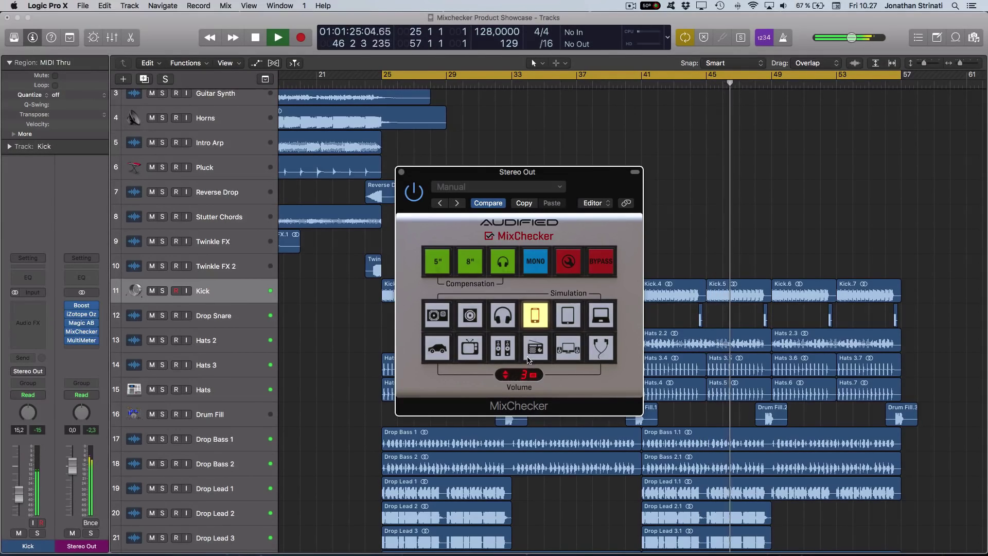
Audition the mix through the studio monitor, Laptop Speakers, desktop computer and single-speaker simulations with their volume values shown.
{"action": "left_click", "coordinate": [437, 316]}
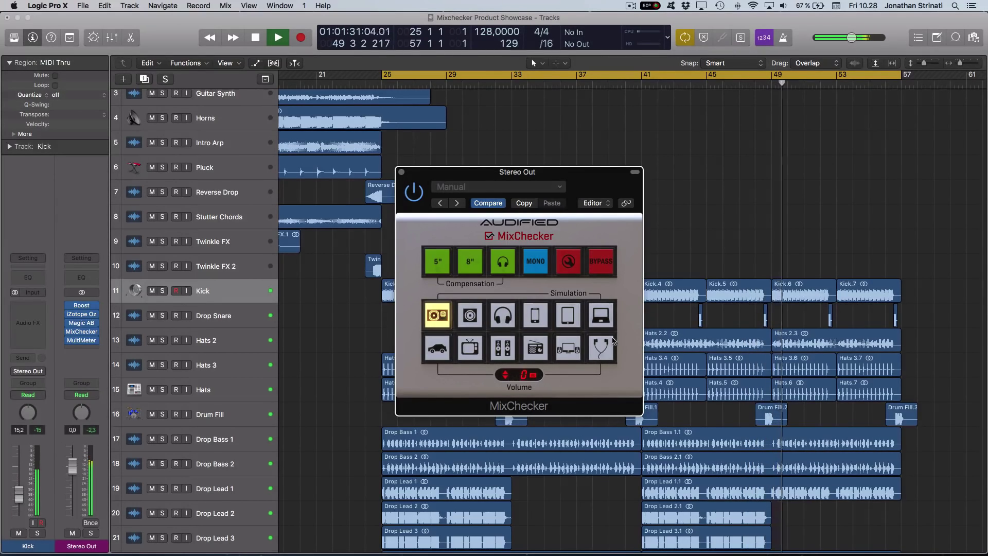
{"action": "left_click", "coordinate": [601, 315]}
{"action": "left_click", "coordinate": [597, 316]}
{"action": "left_click", "coordinate": [565, 349]}
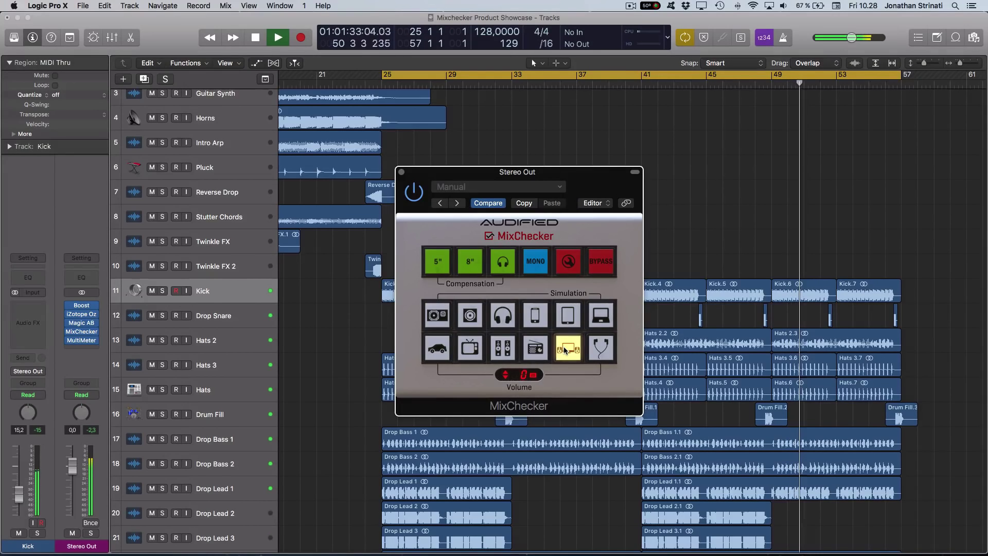
{"action": "left_click", "coordinate": [470, 315]}
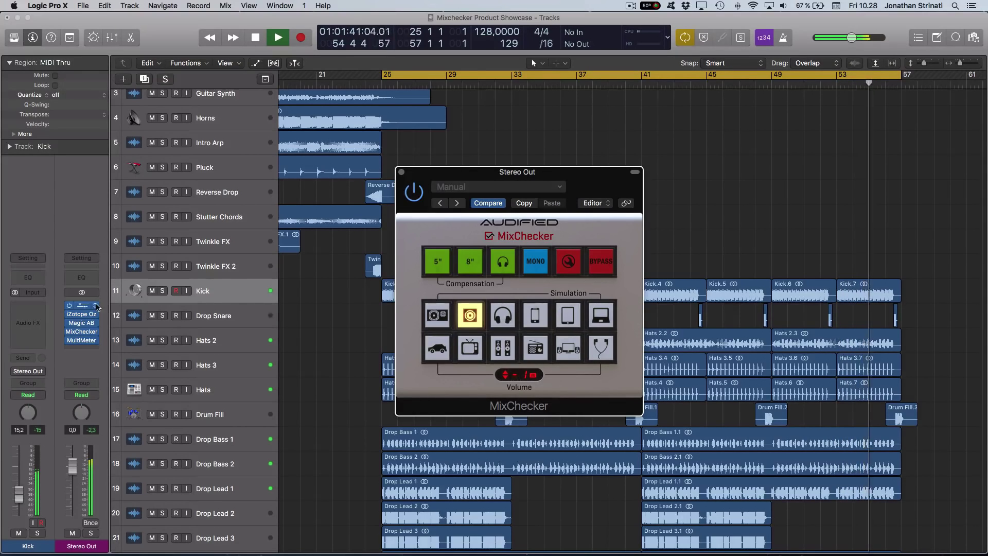
Open Magic AB from the Stereo Out channel and arrange its window side by side with MixChecker.
{"action": "mouse_move", "coordinate": [83, 310]}
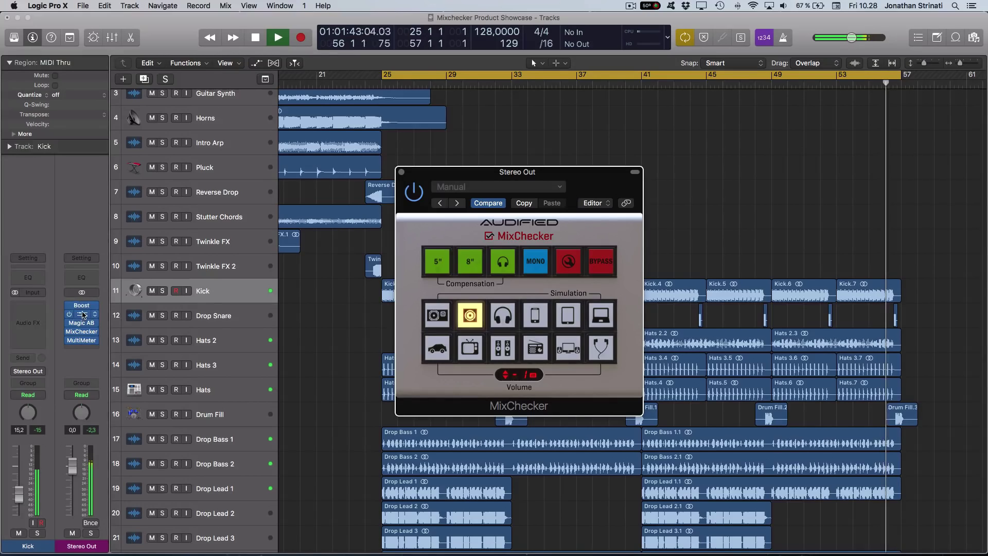
{"action": "left_click", "coordinate": [81, 323]}
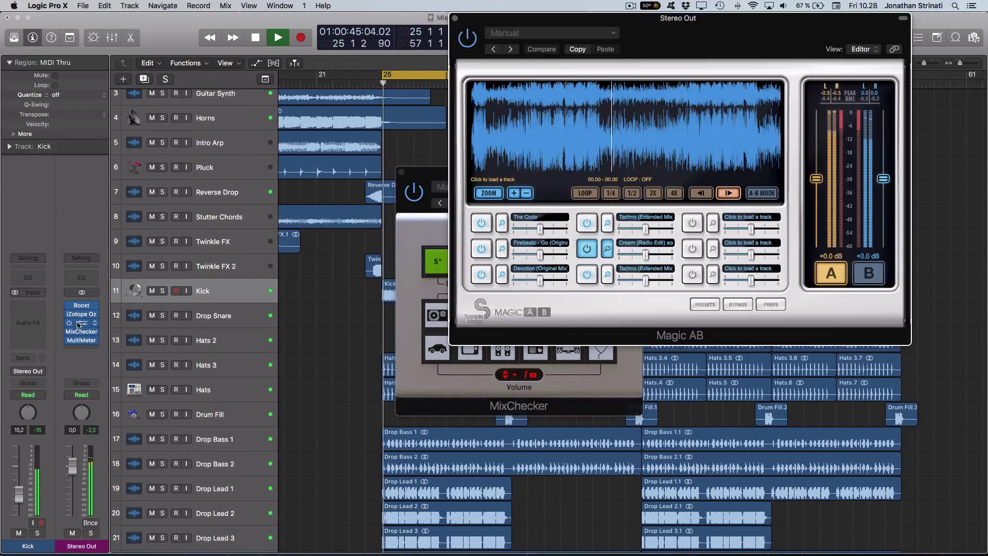
{"action": "left_click_drag", "start_coordinate": [660, 64], "coordinate": [766, 203]}
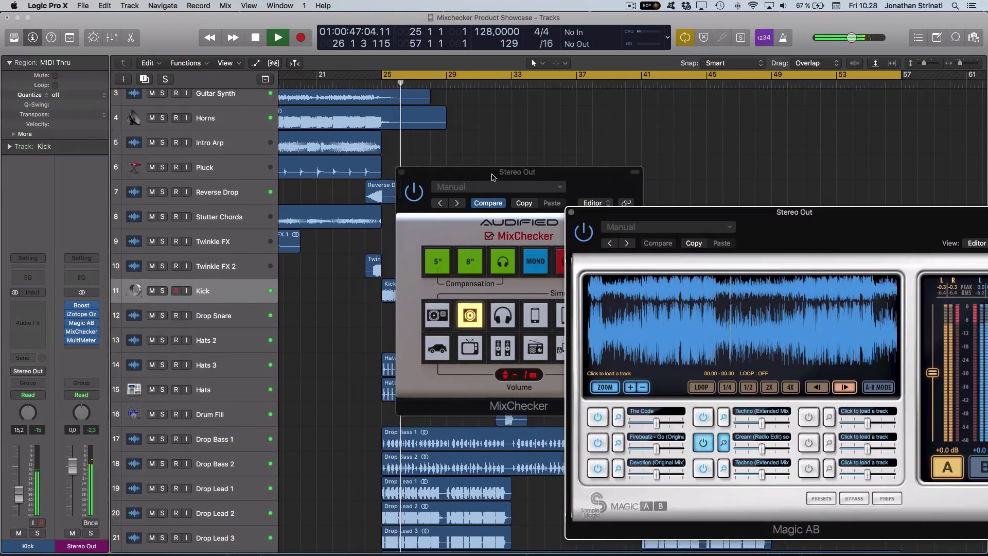
{"action": "left_click_drag", "start_coordinate": [514, 172], "coordinate": [405, 147]}
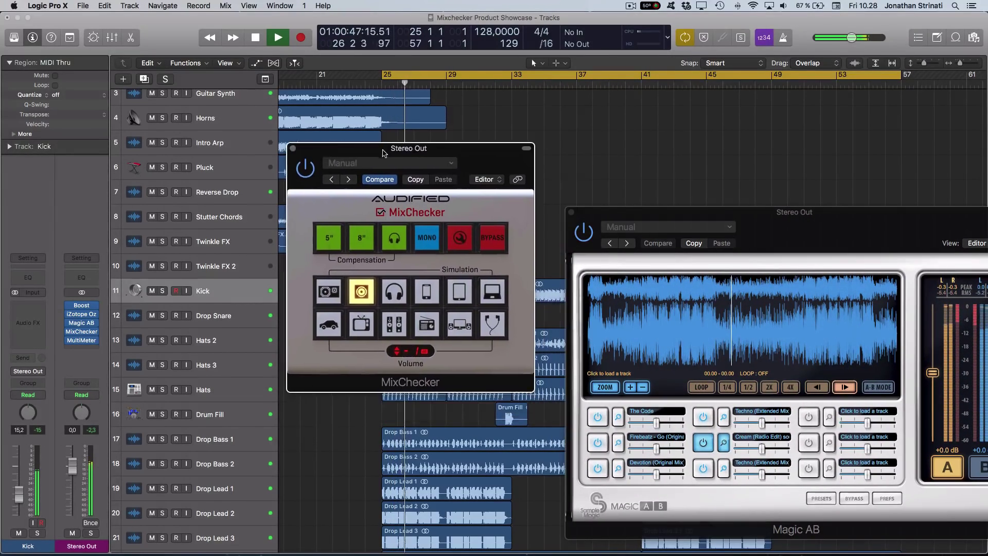
Audition an earlier section of the Cream (Radio Edit) reference as source B through the Tablet simulation.
{"action": "left_click", "coordinate": [668, 324]}
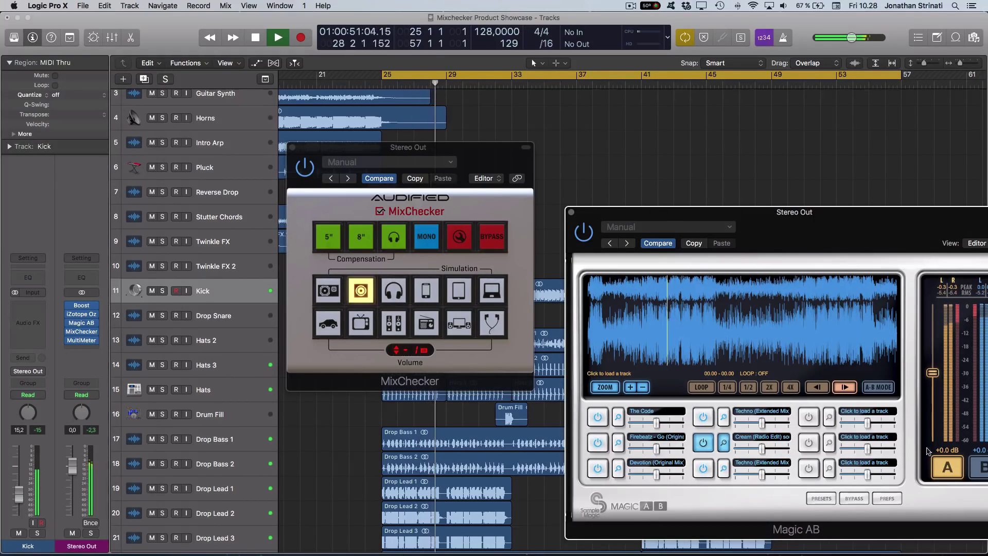
{"action": "left_click", "coordinate": [949, 469]}
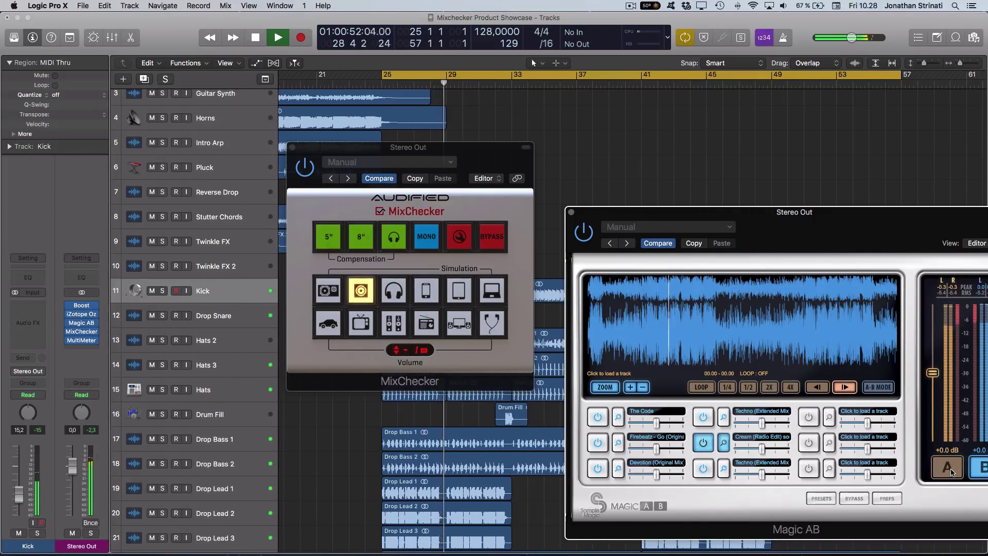
{"action": "left_click", "coordinate": [450, 295]}
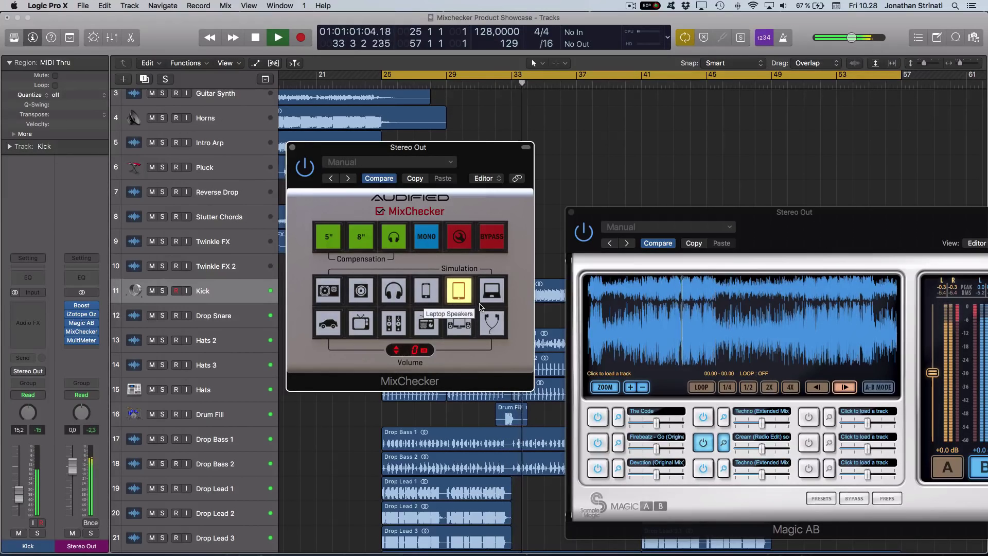
Audition the first Techno (Extended Mix) reference from about 01.12 and switch MixChecker to the single-speaker simulation.
{"action": "left_click", "coordinate": [703, 417]}
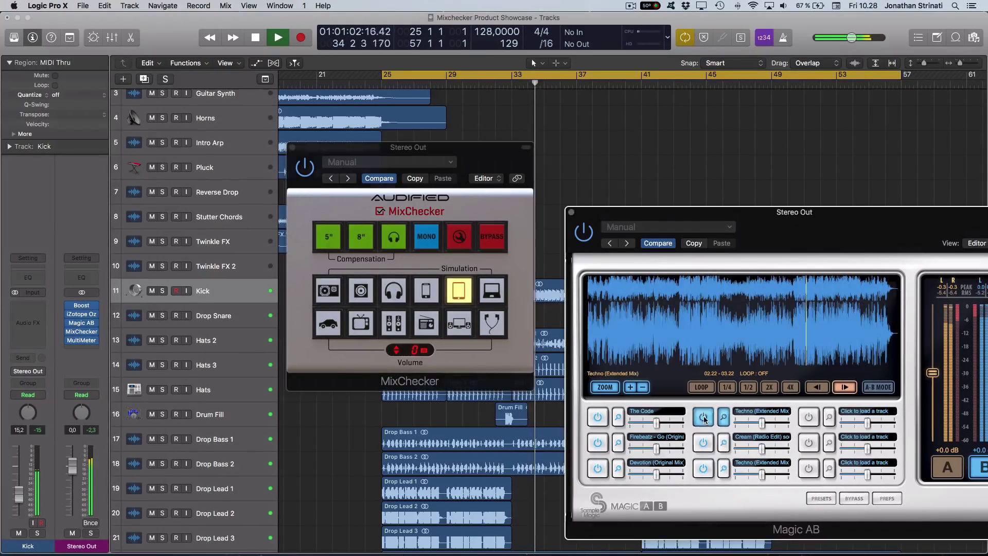
{"action": "left_click", "coordinate": [697, 357]}
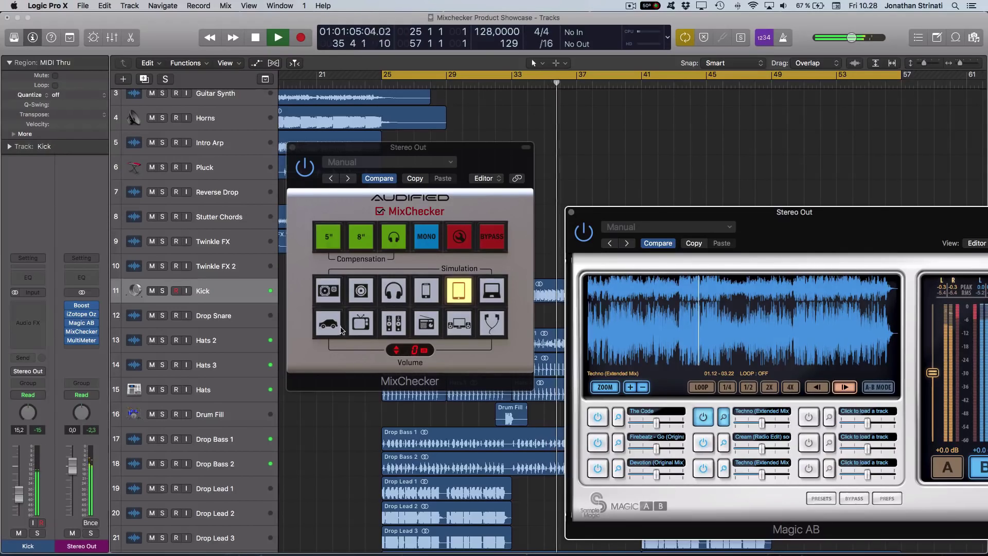
{"action": "left_click", "coordinate": [359, 297]}
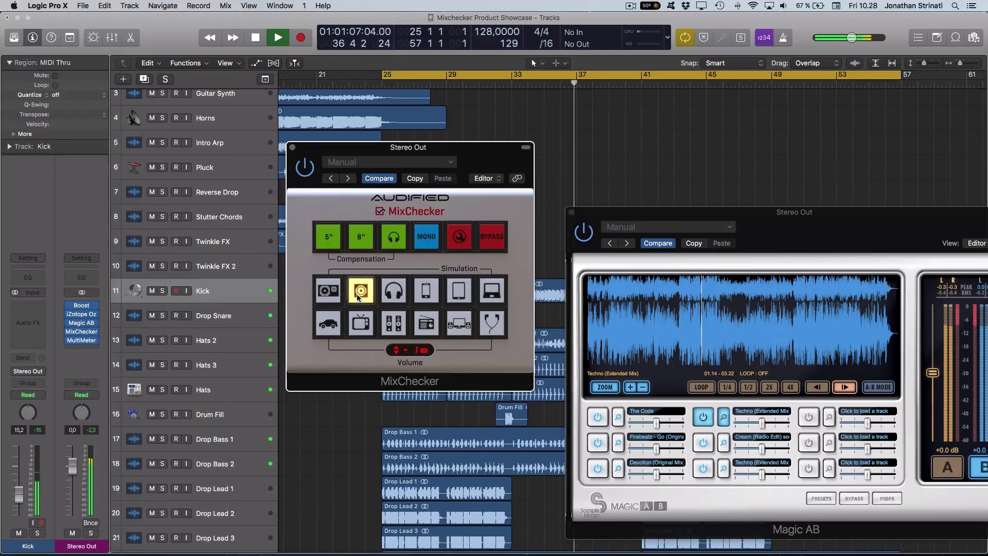
Audition the Firebeatz - Go reference from its loud section near 02.20, then return Magic AB to source A.
{"action": "left_click", "coordinate": [597, 442]}
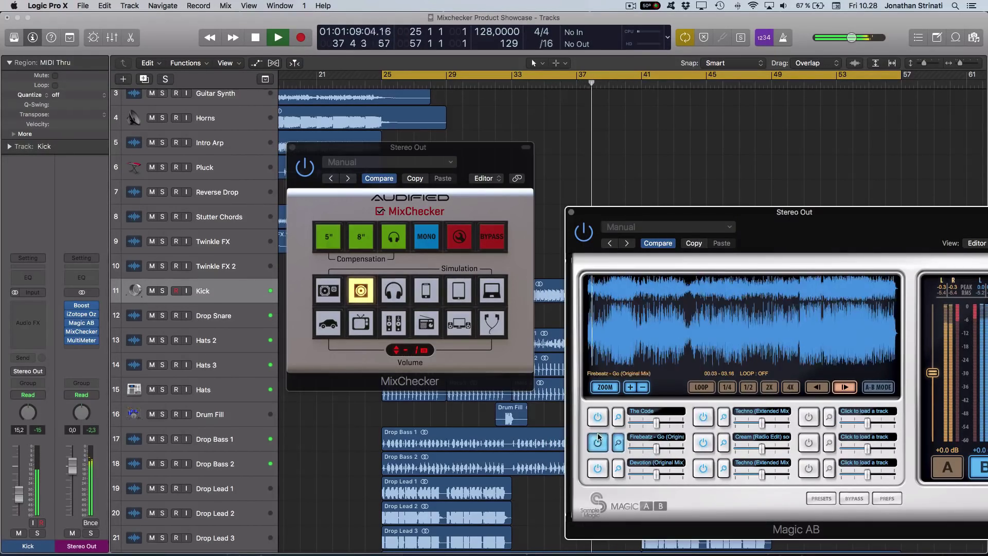
{"action": "left_click", "coordinate": [809, 342]}
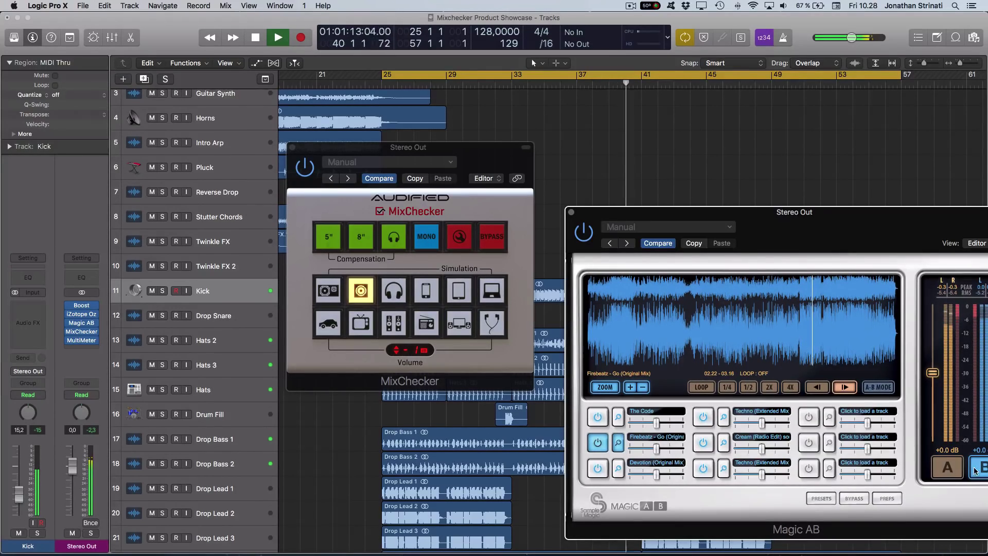
{"action": "left_click", "coordinate": [946, 469]}
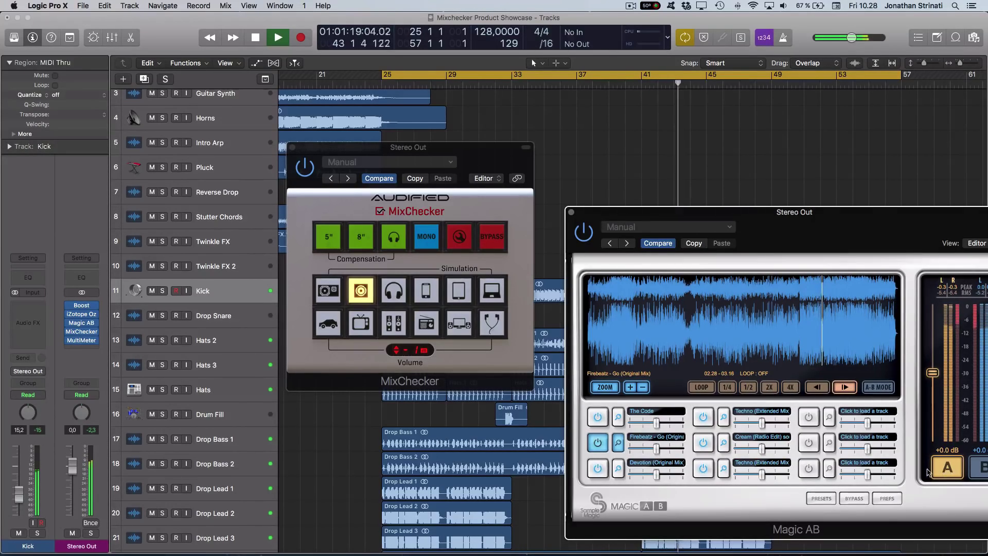
Select the Kick track and check the mix through the Tablet and Smart Phone simulations.
{"action": "left_click", "coordinate": [458, 291]}
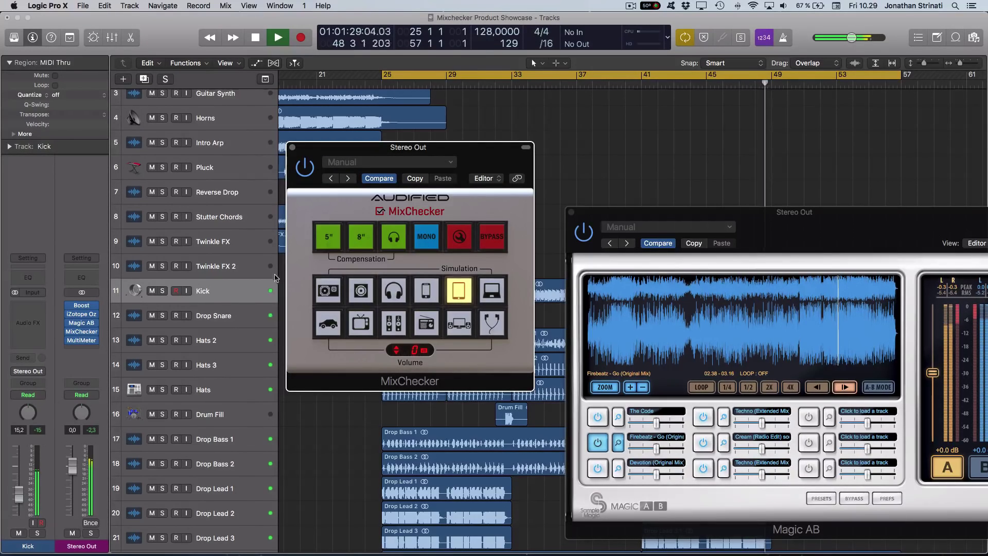
{"action": "left_click", "coordinate": [244, 296]}
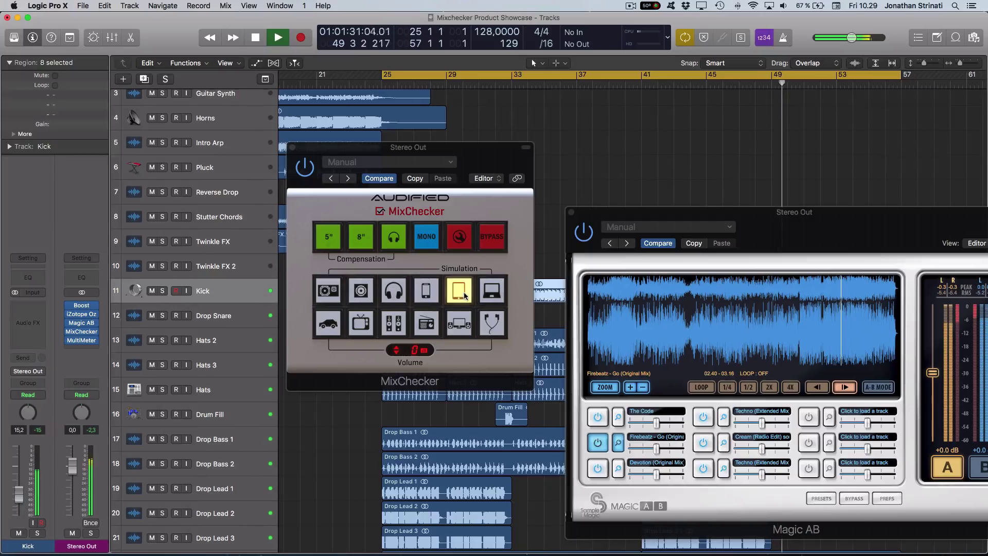
{"action": "left_click", "coordinate": [422, 291]}
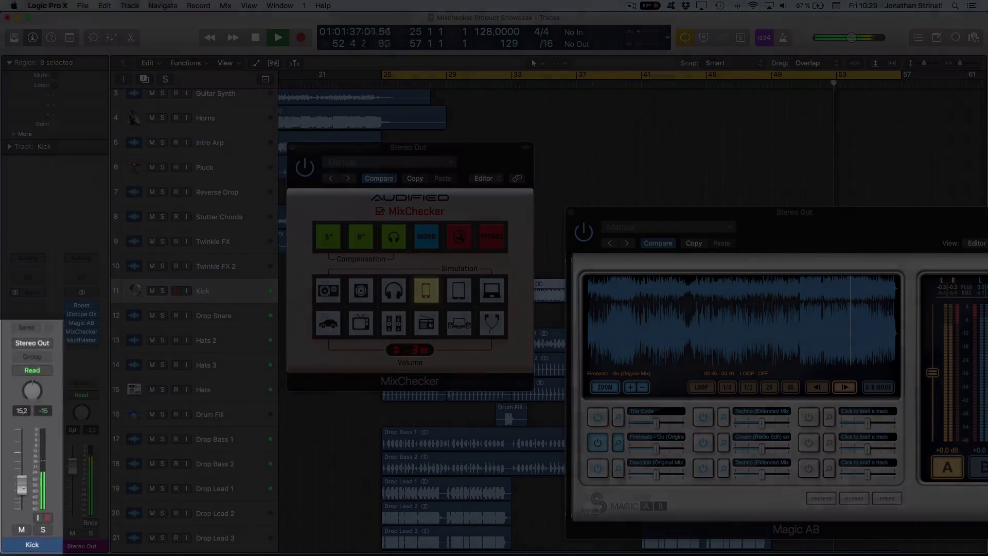
Raise the Kick track's volume to about -10.2 dB and compare the mix with the Smart Phone simulation off and on.
{"action": "left_click_drag", "start_coordinate": [21, 504], "coordinate": [21, 497]}
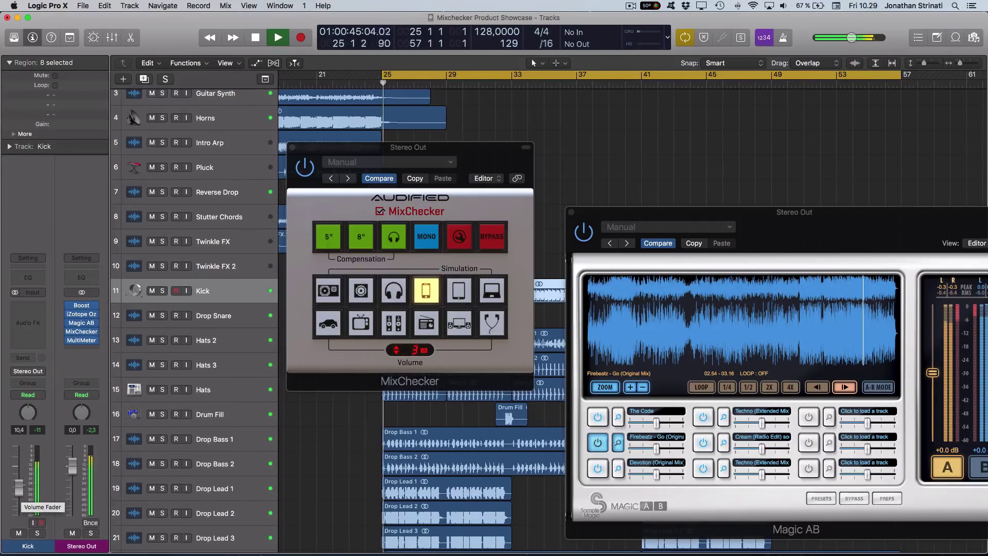
{"action": "left_click_drag", "start_coordinate": [19, 484], "coordinate": [27, 485]}
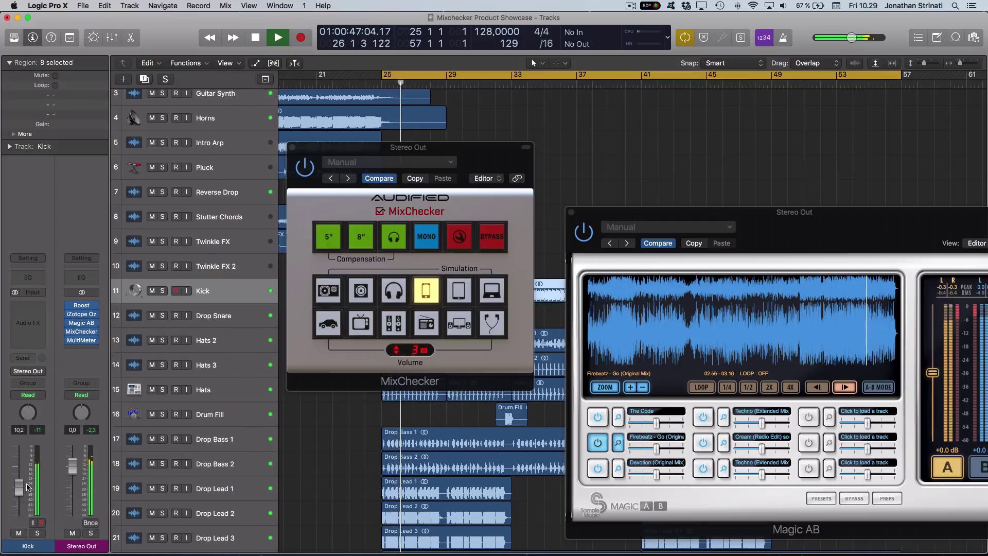
{"action": "left_click", "coordinate": [431, 292]}
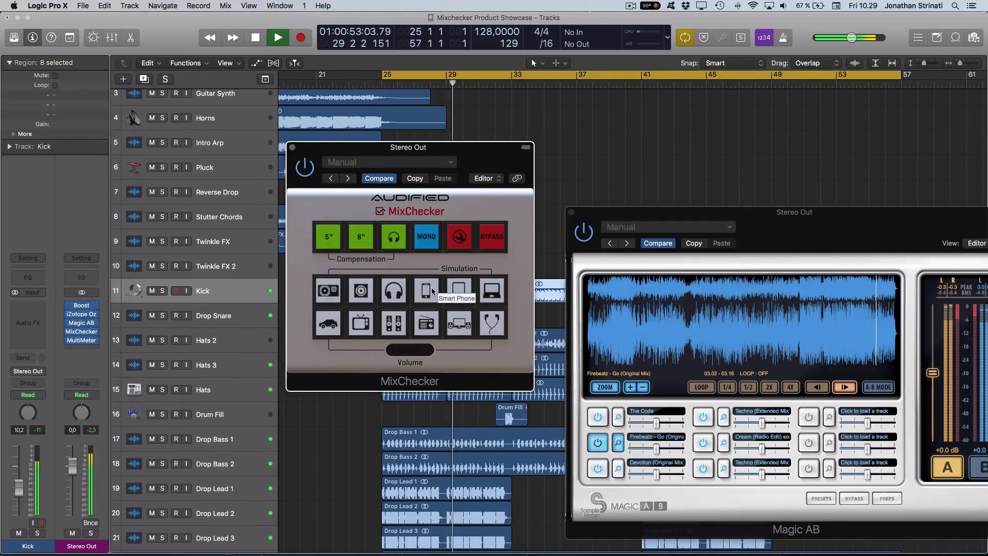
{"action": "left_click", "coordinate": [431, 291]}
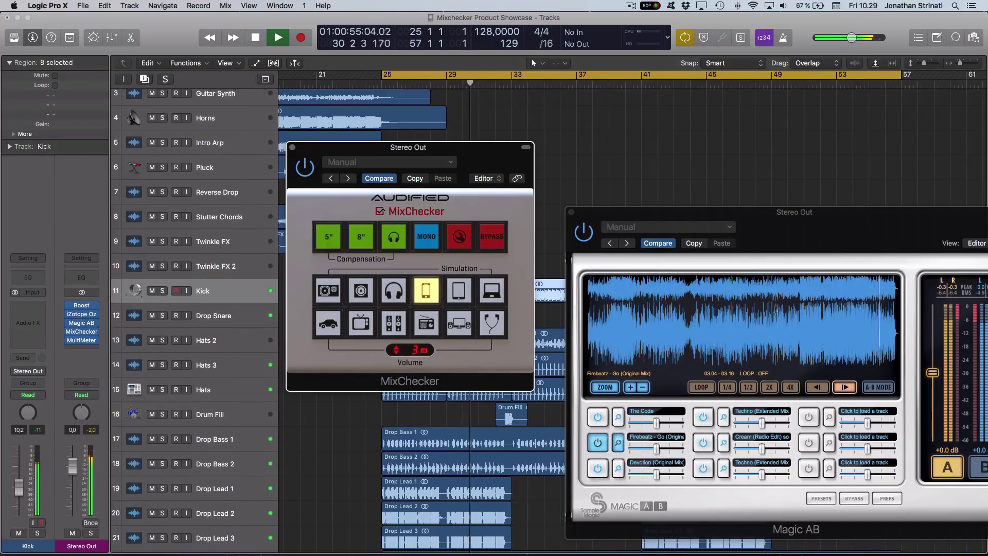
Compare the mix with the Firebeatz - Go reference from its loud section near 02.20, then return Magic AB to source A.
{"action": "left_click", "coordinate": [808, 326]}
{"action": "left_click", "coordinate": [948, 469]}
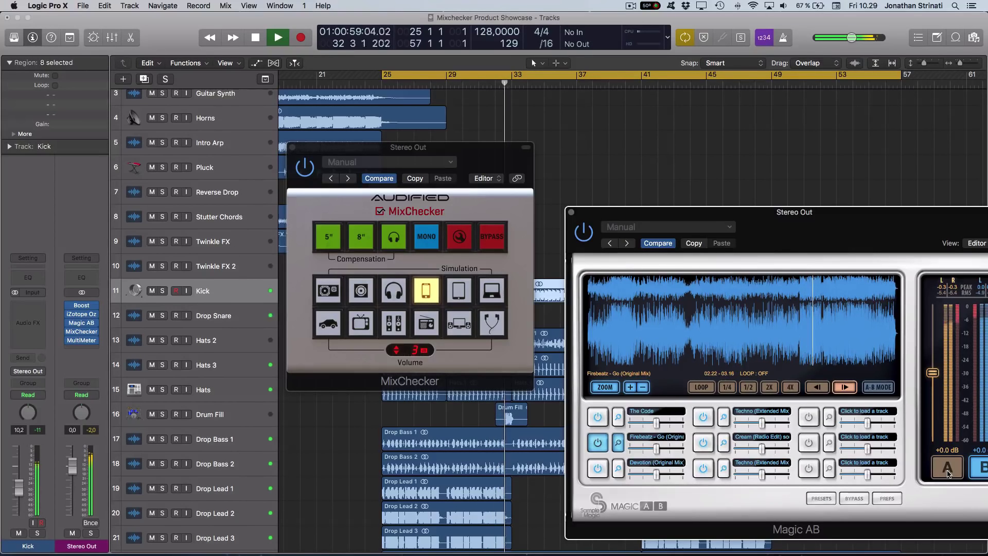
{"action": "left_click", "coordinate": [947, 468]}
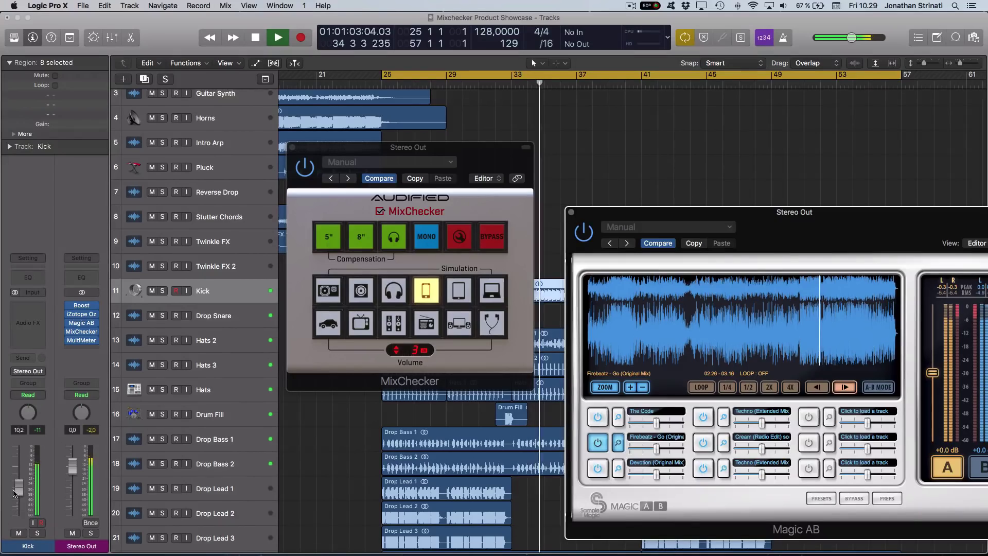
Raise the Kick track's volume to about -9.4 dB and turn off the Smart Phone simulation.
{"action": "left_click_drag", "start_coordinate": [18, 491], "coordinate": [28, 489]}
{"action": "left_click", "coordinate": [423, 288]}
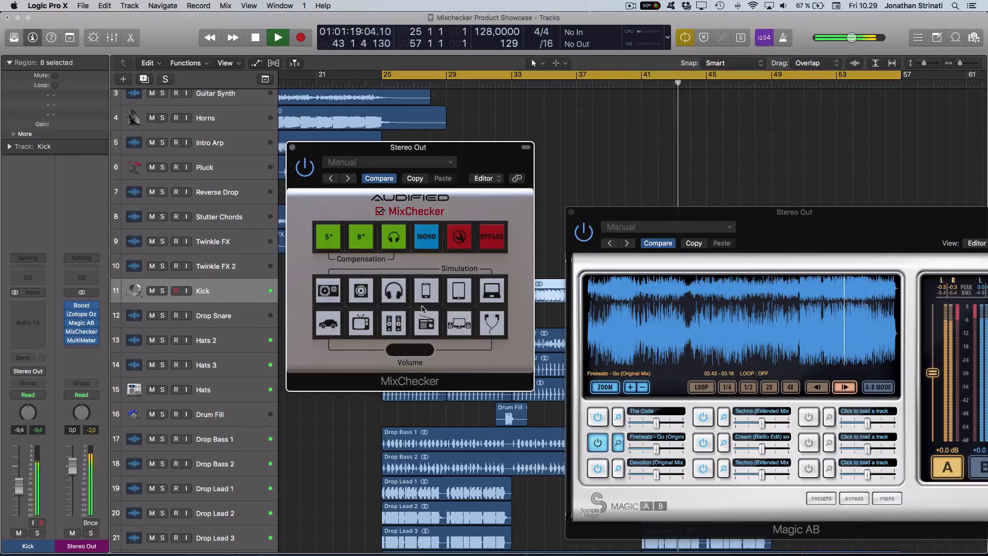
Set the cycle range to the Hats 2.1 region, bars 33 to 41, and bring the plug-in windows back into view.
{"action": "key", "text": "v"}
{"action": "left_click", "coordinate": [566, 343]}
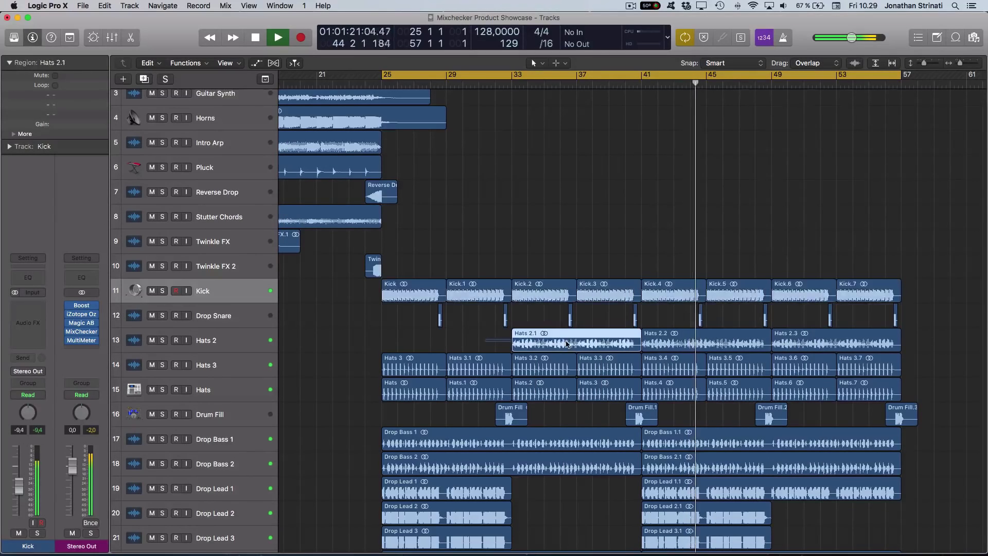
{"action": "key", "text": "super+u"}
{"action": "key", "text": "v"}
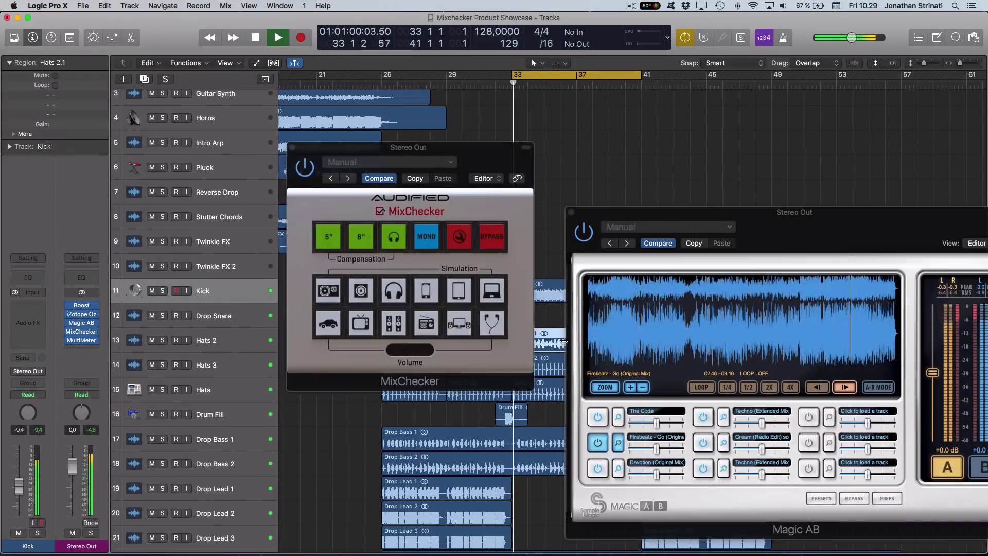
{"action": "left_click_drag", "start_coordinate": [835, 234], "coordinate": [829, 228]}
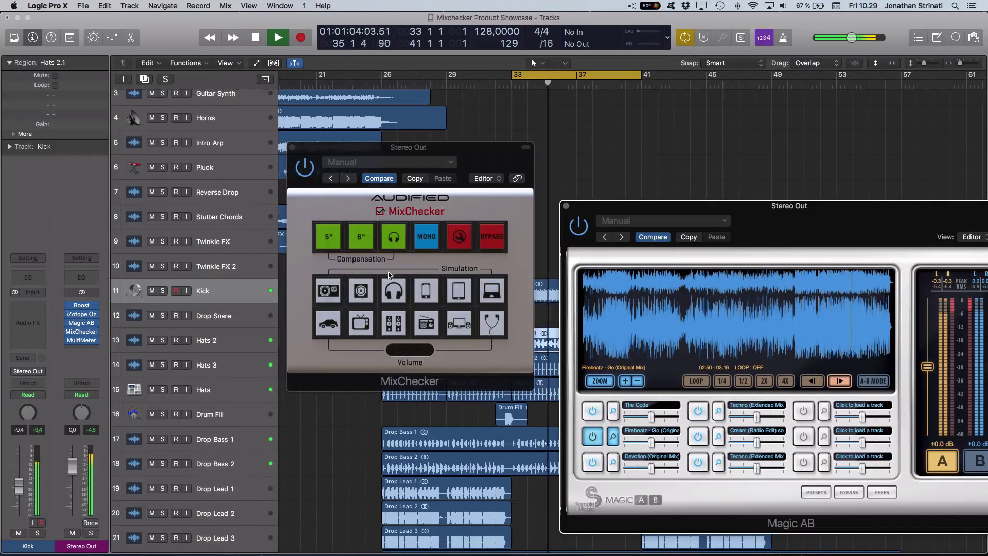
With the Tablet simulation on, compare the mix against Firebeatz - Go from about 02.17 and the first Techno (Extended Mix) reference.
{"action": "left_click", "coordinate": [458, 289]}
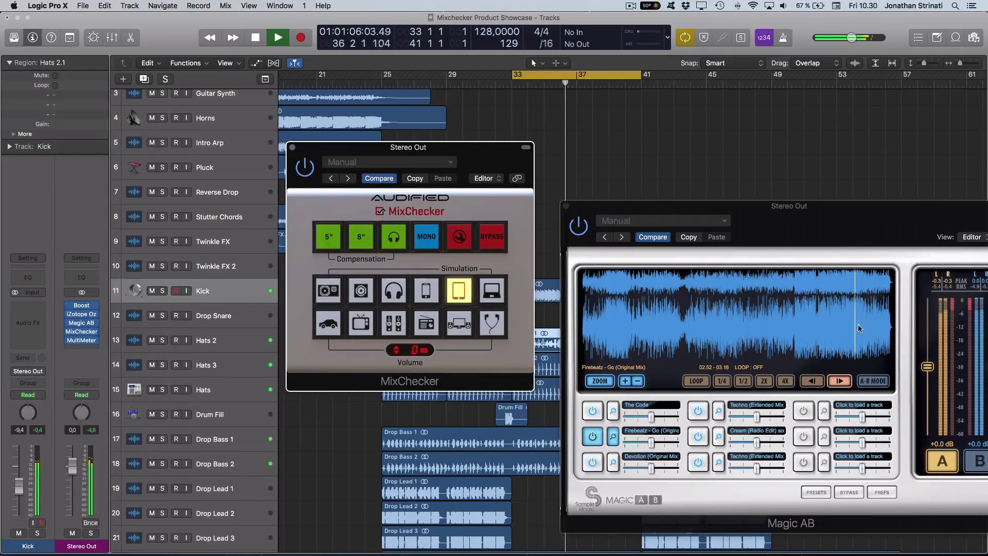
{"action": "left_click", "coordinate": [800, 333]}
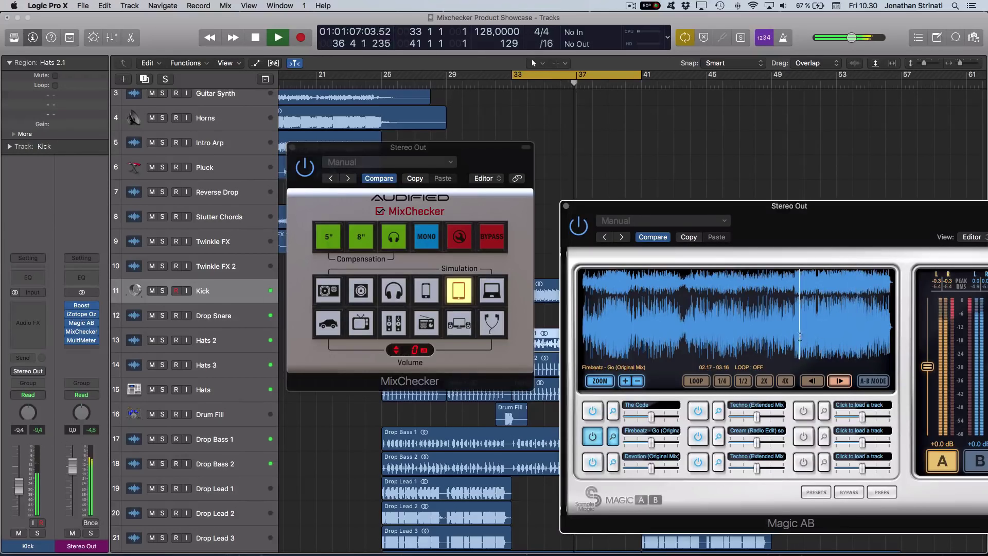
{"action": "left_click", "coordinate": [944, 464]}
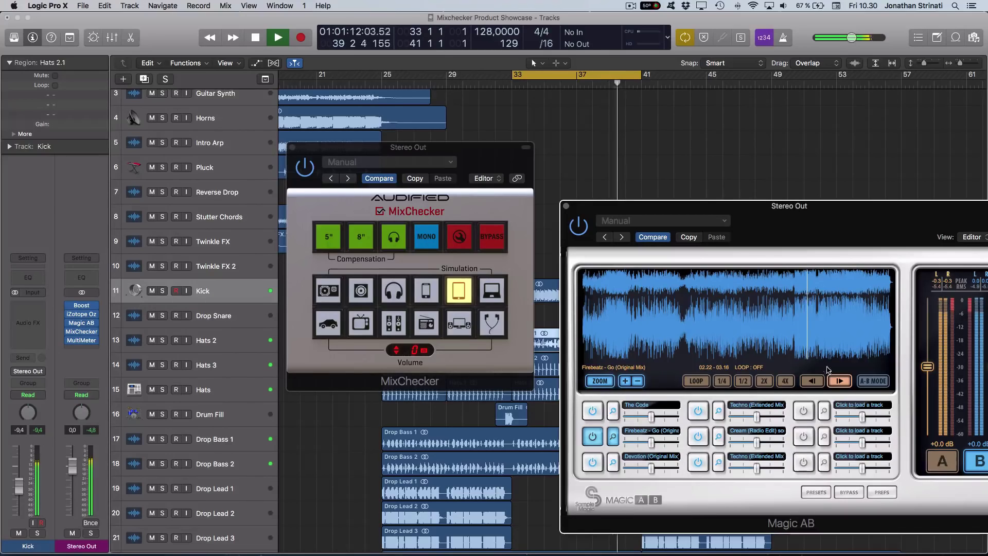
{"action": "left_click", "coordinate": [699, 410]}
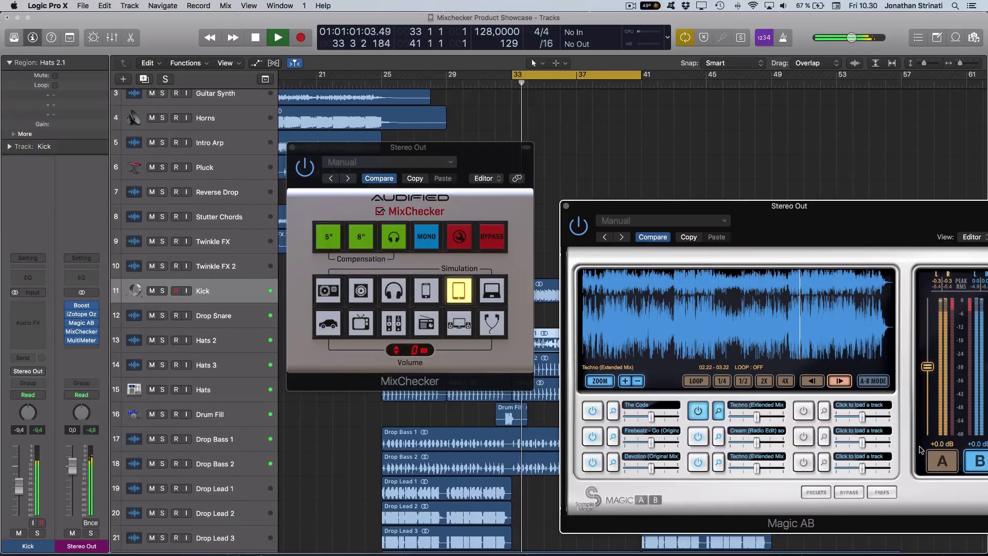
{"action": "left_click", "coordinate": [938, 455]}
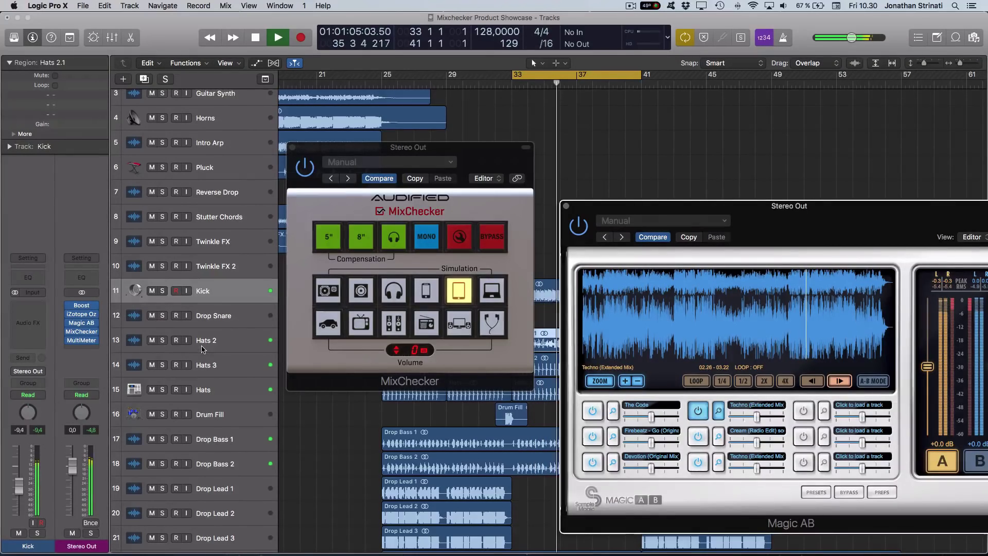
Hide the plug-in windows, check the Hats 2 track by briefly muting it, and lower its volume to about -18.0 dB.
{"action": "key", "text": "v"}
{"action": "left_click", "coordinate": [216, 342]}
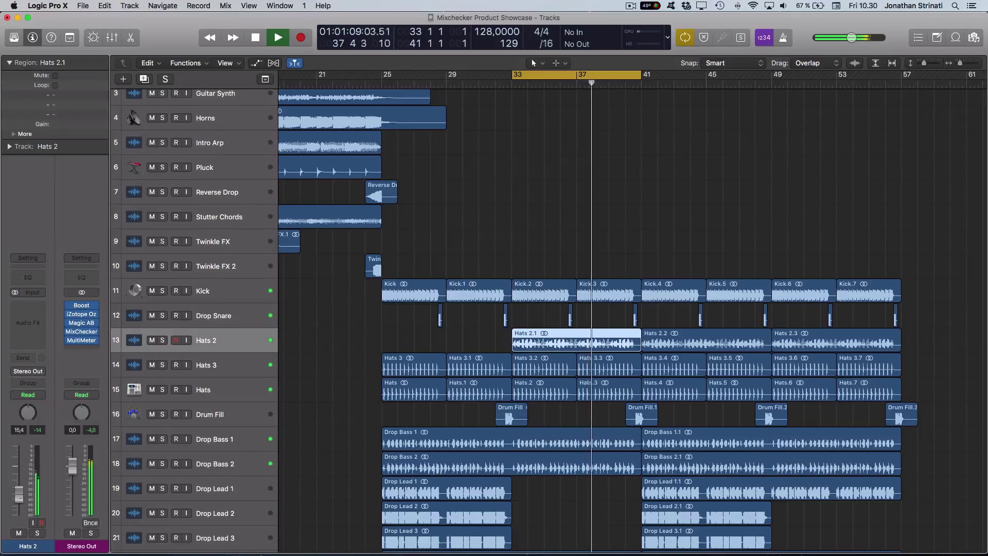
{"action": "left_click", "coordinate": [148, 366]}
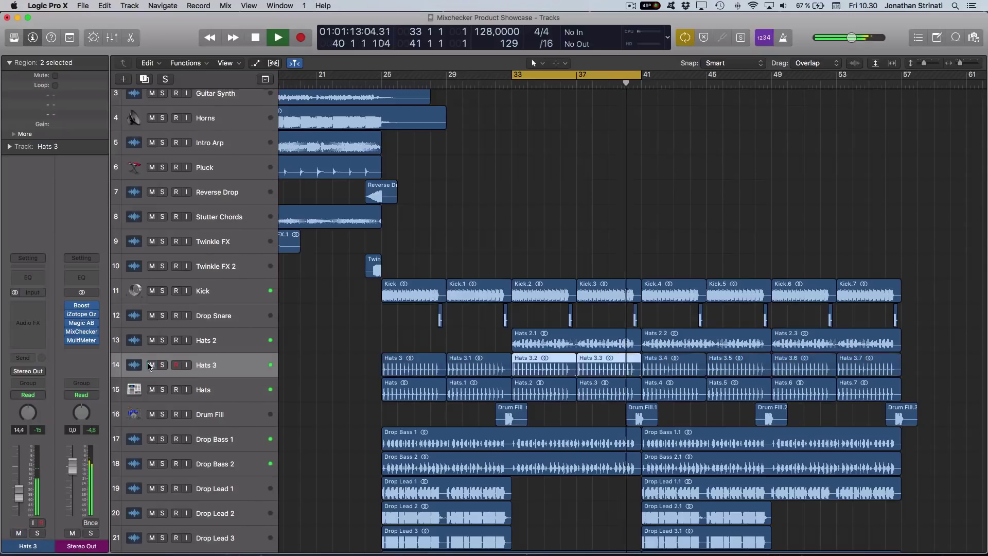
{"action": "left_click", "coordinate": [151, 340]}
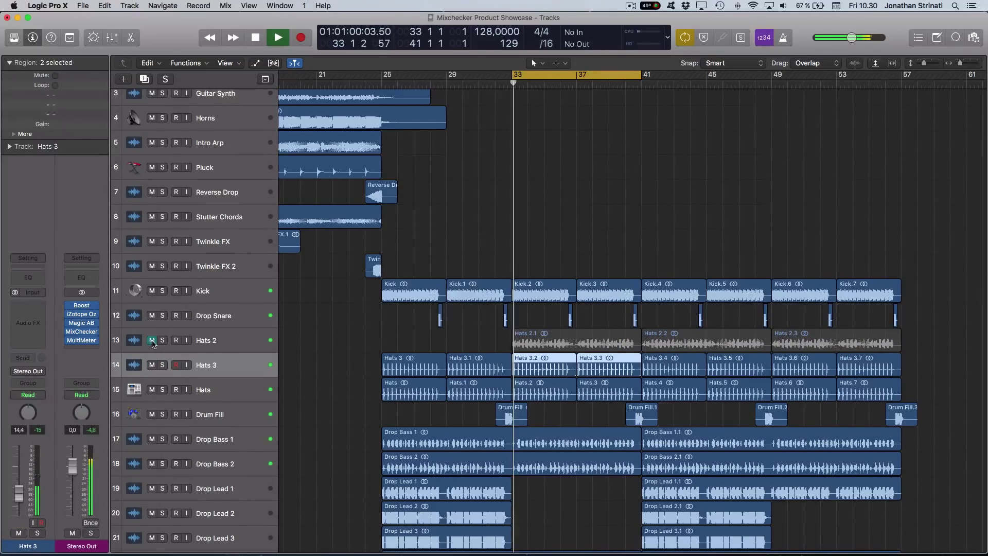
{"action": "left_click", "coordinate": [152, 342]}
{"action": "left_click", "coordinate": [214, 342]}
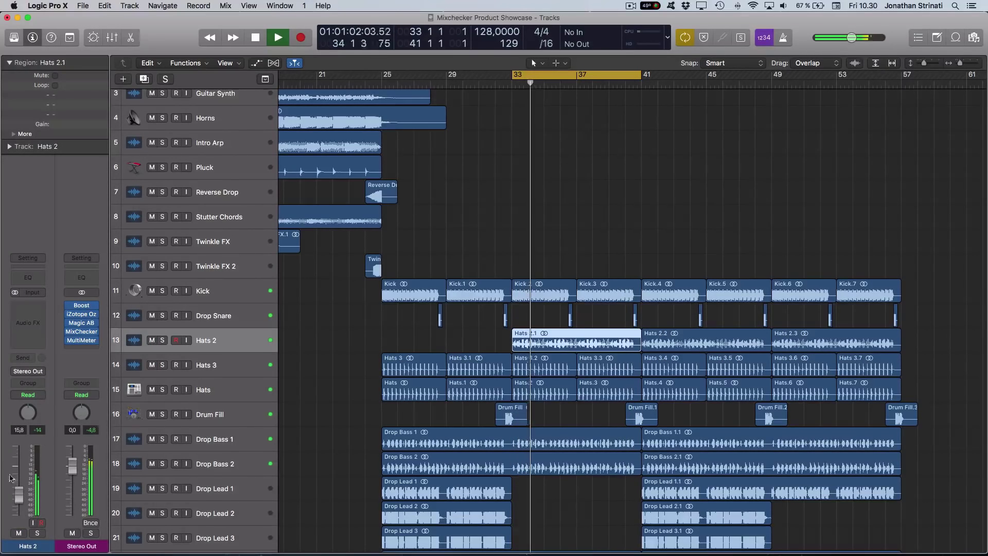
{"action": "left_click_drag", "start_coordinate": [26, 504], "coordinate": [25, 507]}
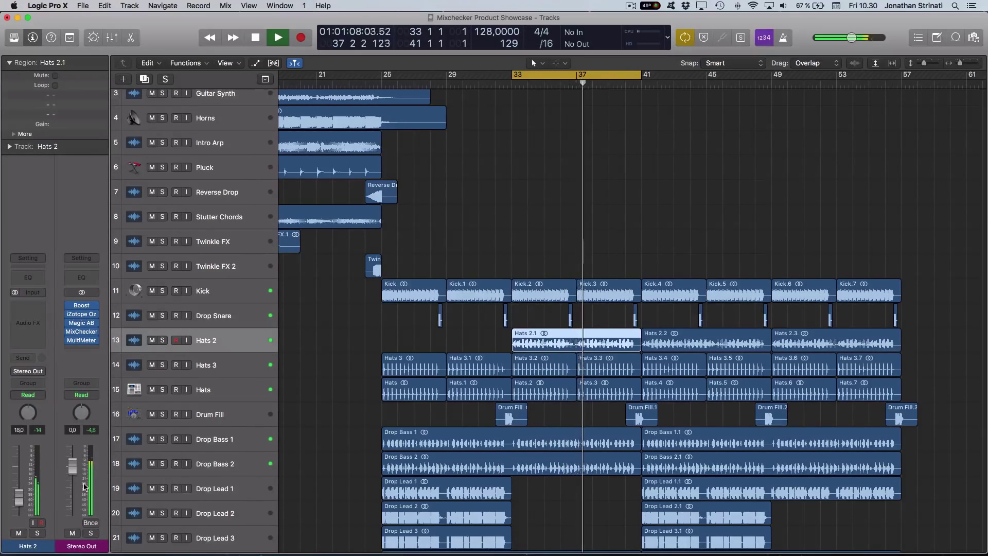
Check the Hats track with a brief mute, raise its volume to about -14.4 dB and show the plug-in windows again.
{"action": "left_click", "coordinate": [163, 397]}
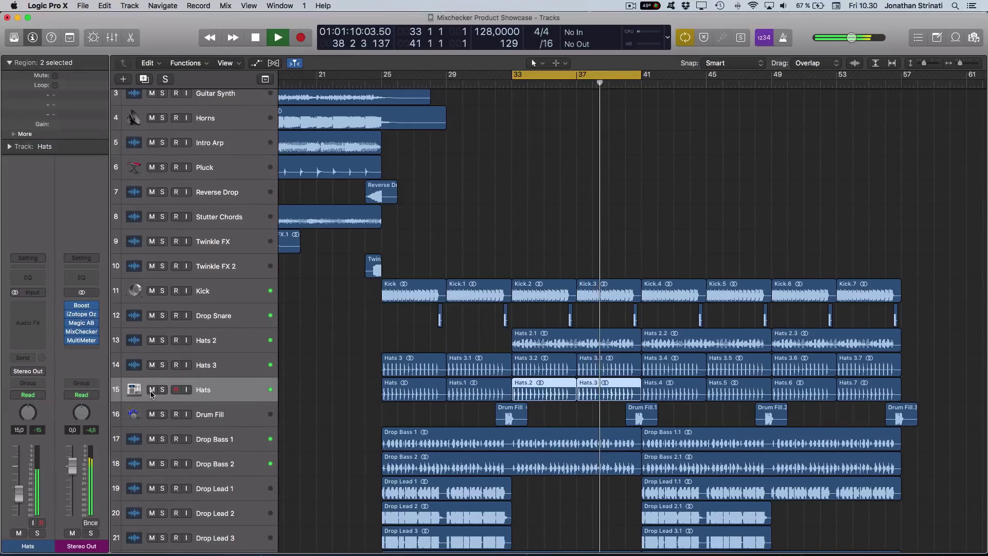
{"action": "left_click", "coordinate": [152, 390]}
{"action": "left_click", "coordinate": [152, 389]}
{"action": "left_click_drag", "start_coordinate": [19, 494], "coordinate": [18, 494]}
{"action": "key", "text": "v"}
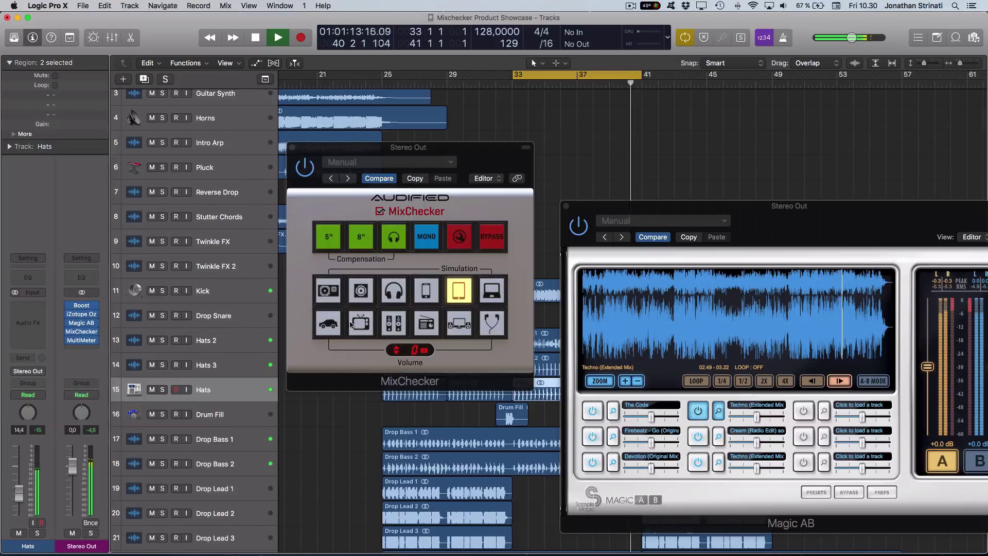
Turn off the Tablet simulation and loop playback over the Drop Lead 2 and Drop Lead 3 regions, bars 25 to 33.
{"action": "left_click", "coordinate": [459, 294]}
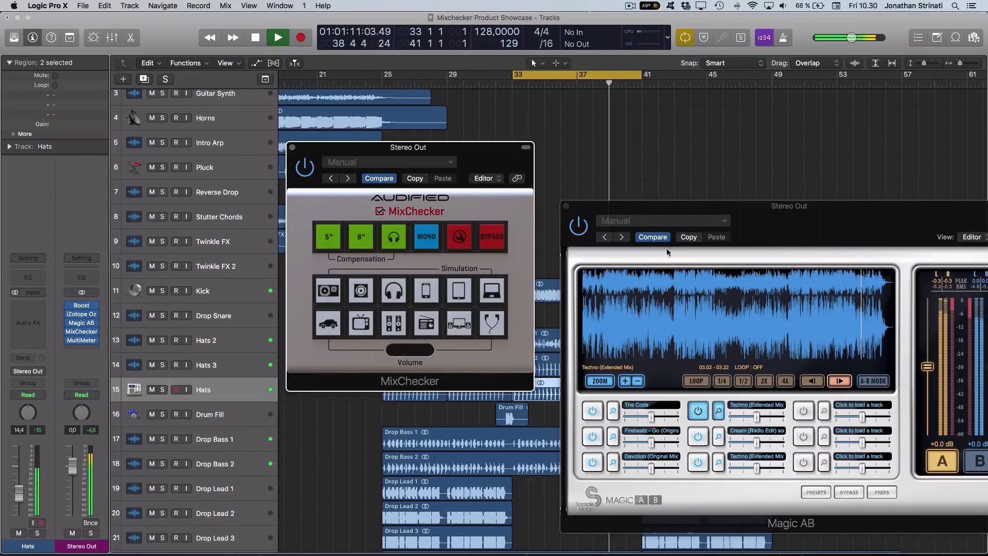
{"action": "left_click_drag", "start_coordinate": [533, 516], "coordinate": [427, 535]}
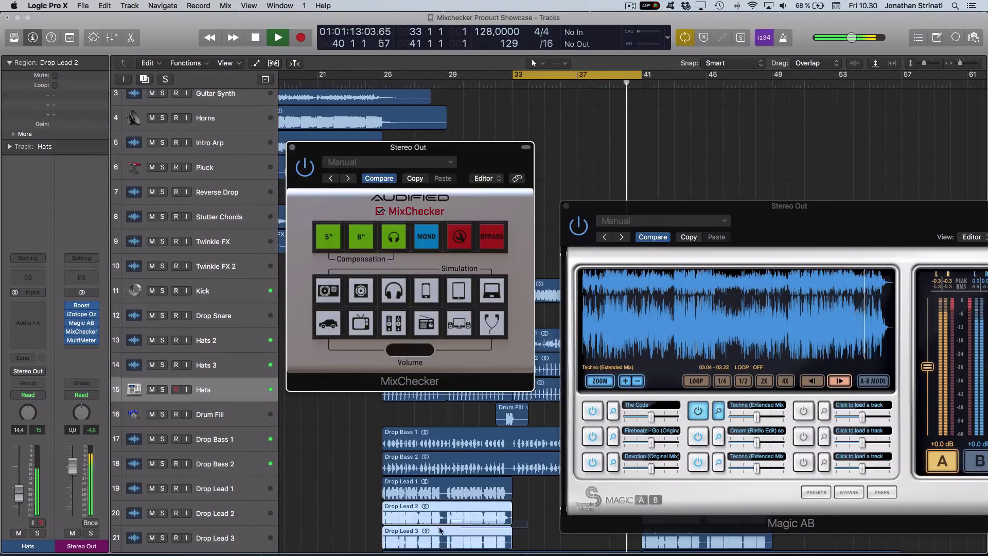
{"action": "key", "text": "u"}
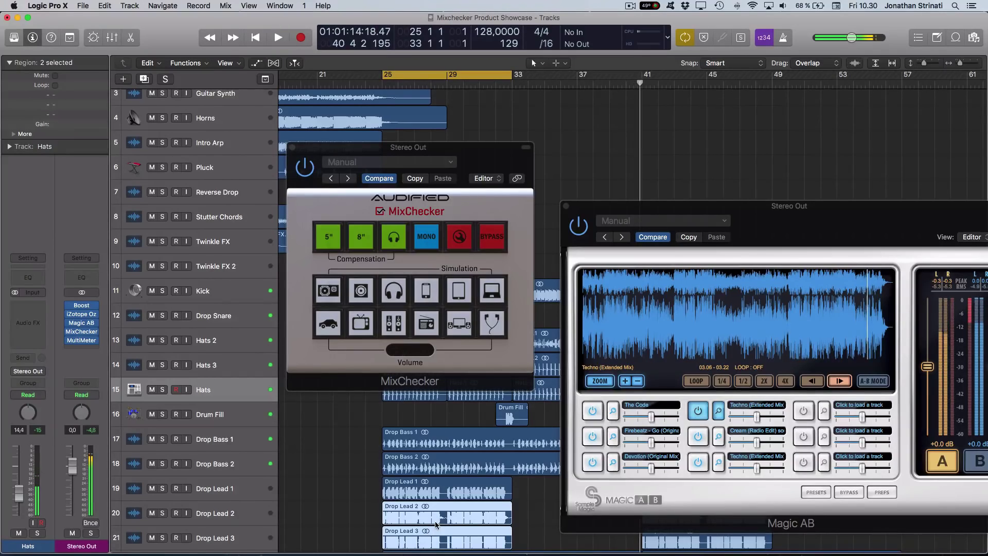
{"action": "key", "text": "space"}
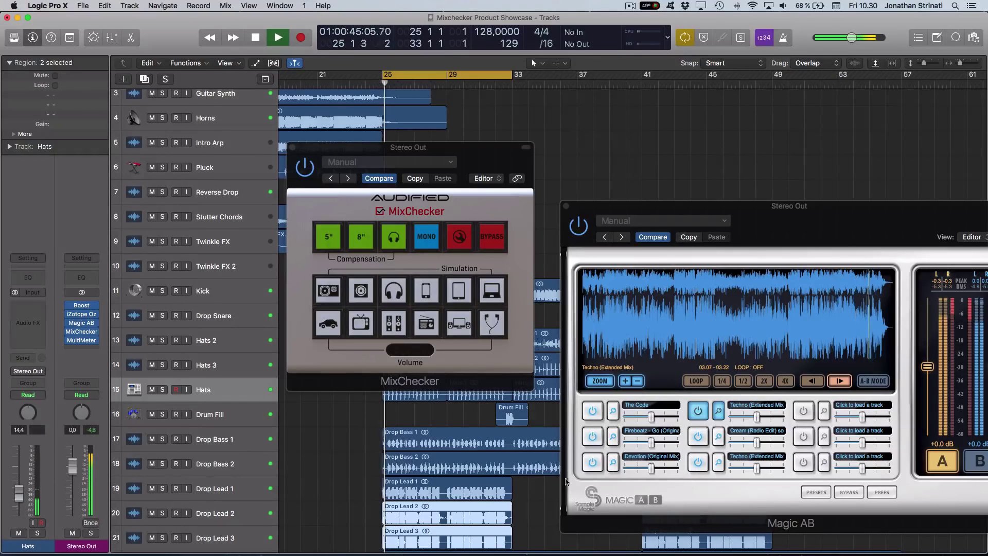
Audition the first Techno (Extended Mix) reference from about 01.12 and from its later loud section near 02.20.
{"action": "left_click", "coordinate": [690, 304]}
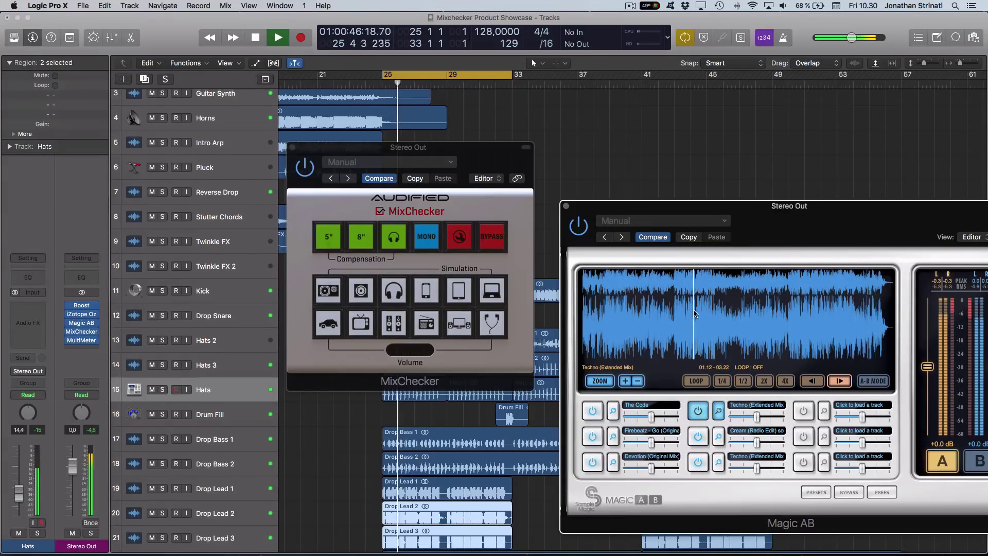
{"action": "left_click", "coordinate": [940, 462]}
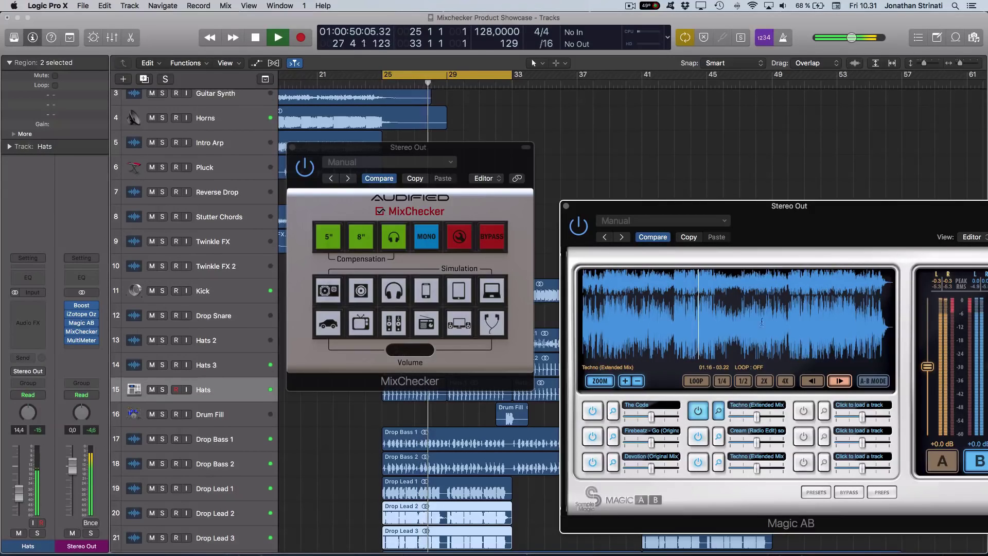
{"action": "left_click", "coordinate": [802, 323]}
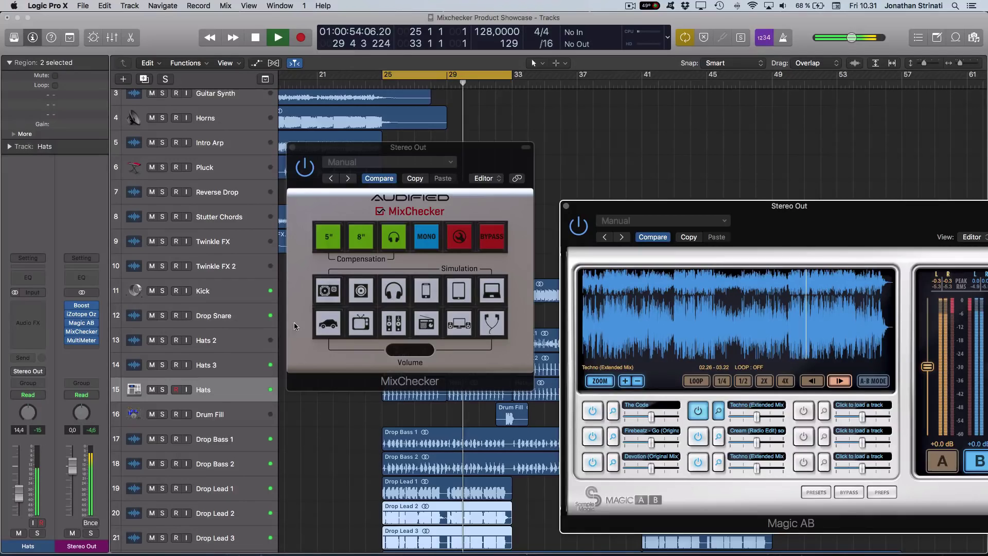
Audition the Techno reference through the single-speaker, Radio and earphone simulations.
{"action": "left_click", "coordinate": [362, 297]}
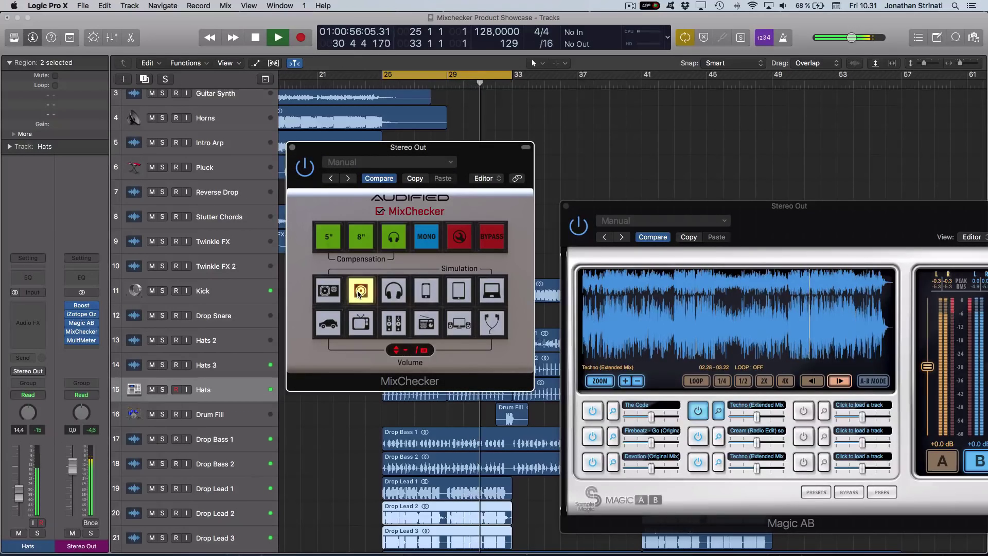
{"action": "left_click", "coordinate": [361, 292]}
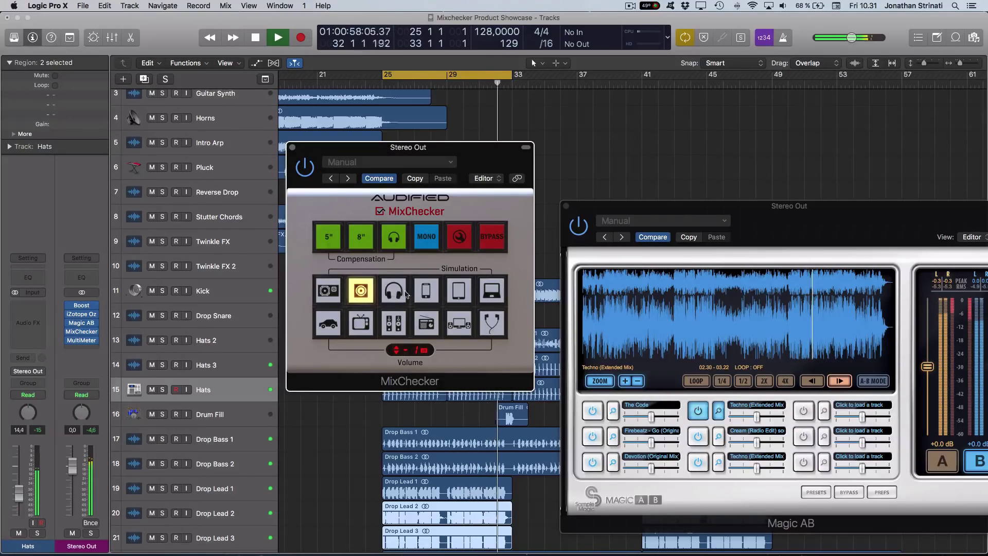
{"action": "left_click", "coordinate": [425, 326]}
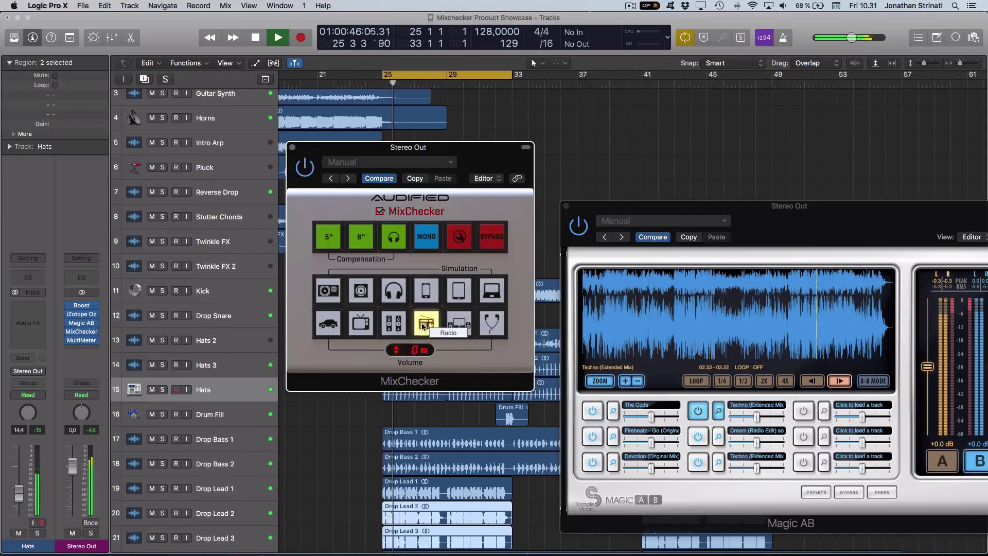
{"action": "left_click", "coordinate": [497, 330]}
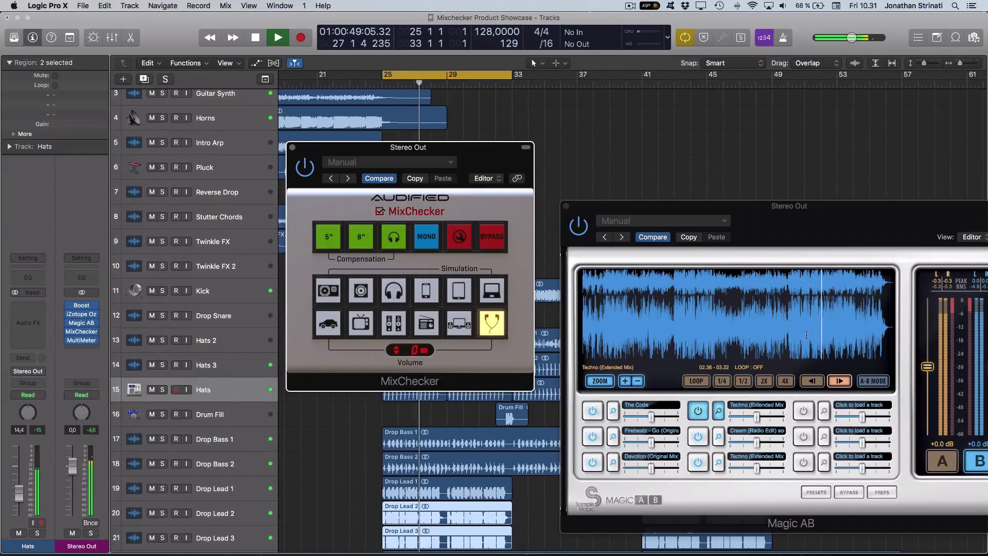
Audition the Cream (Radio Edit) reference through the Tablet and television simulations, then return Magic AB to source A.
{"action": "left_click", "coordinate": [697, 437]}
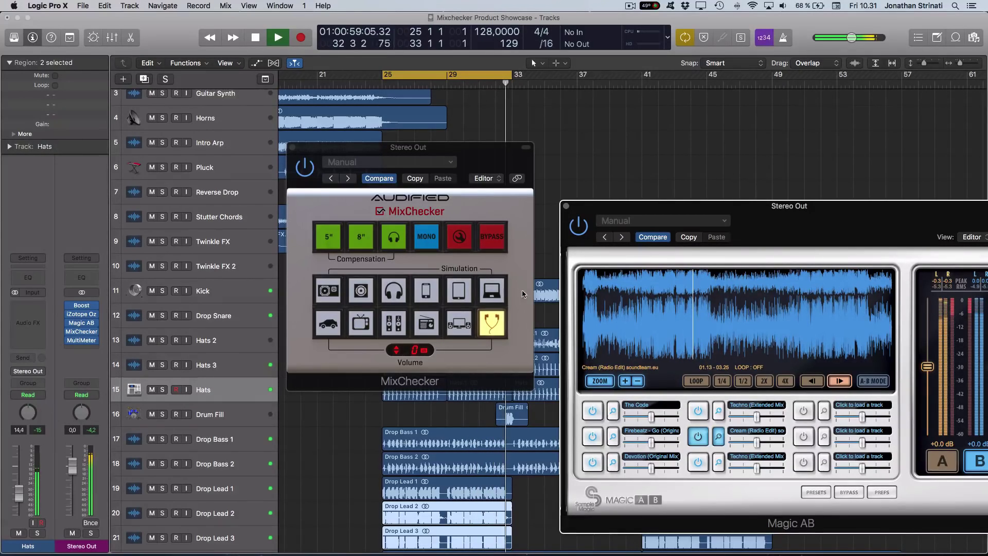
{"action": "left_click", "coordinate": [456, 296]}
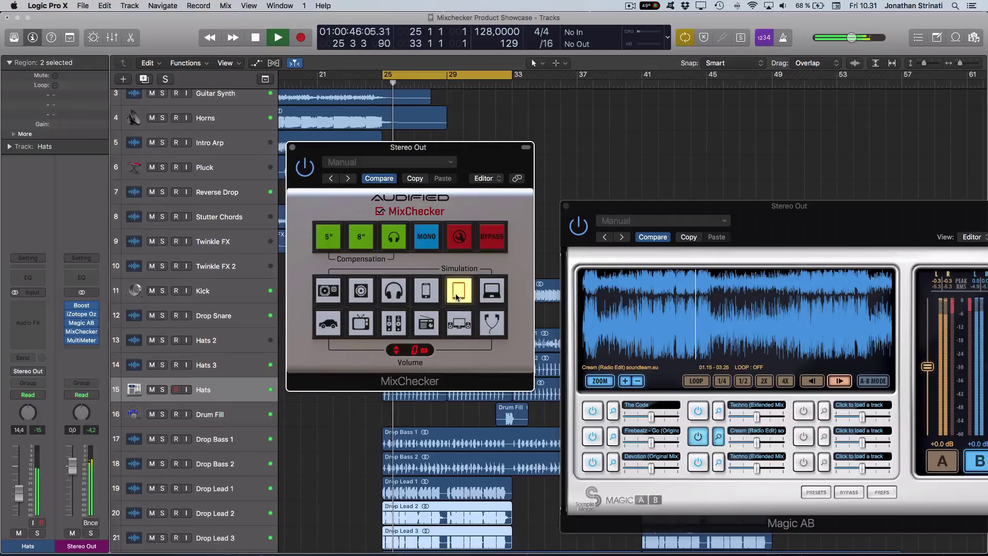
{"action": "left_click", "coordinate": [360, 326]}
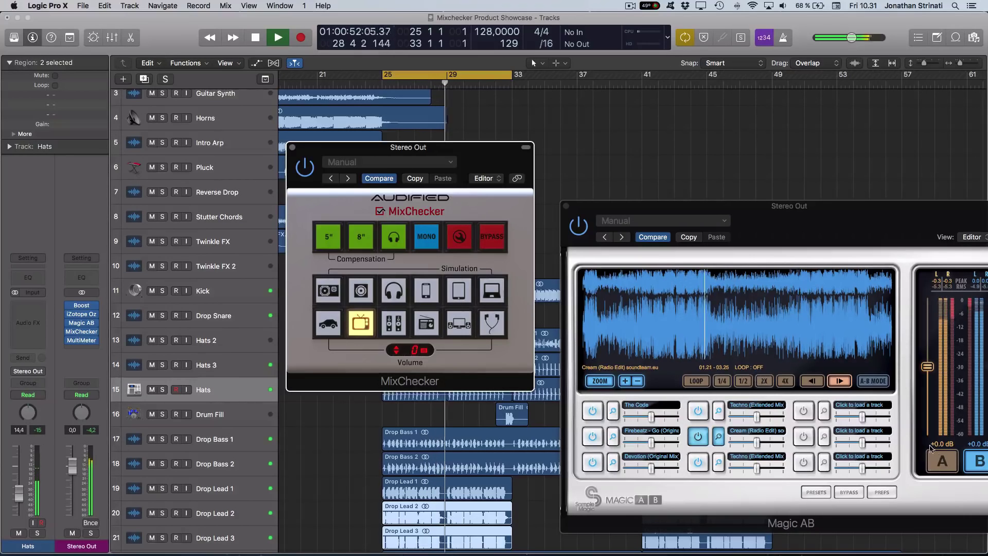
{"action": "left_click", "coordinate": [942, 460]}
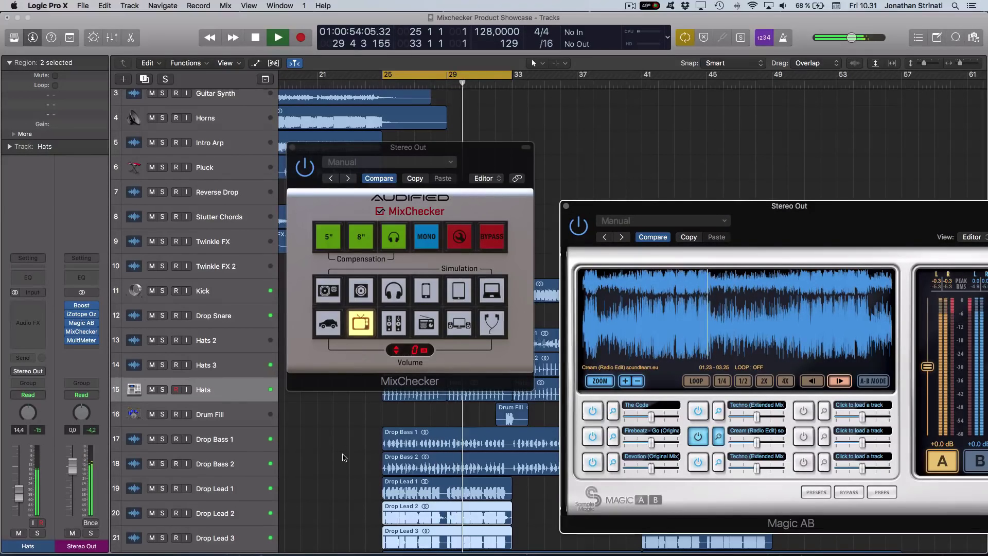
Restart playback from the cycle start at bar 25 and deselect the Drop Lead 2 and Drop Lead 3 regions.
{"action": "key", "text": "Return"}
{"action": "scroll", "coordinate": [342, 456], "scroll_direction": "down", "scroll_amount": 1}
{"action": "scroll", "coordinate": [343, 455], "scroll_direction": "down", "scroll_amount": 3}
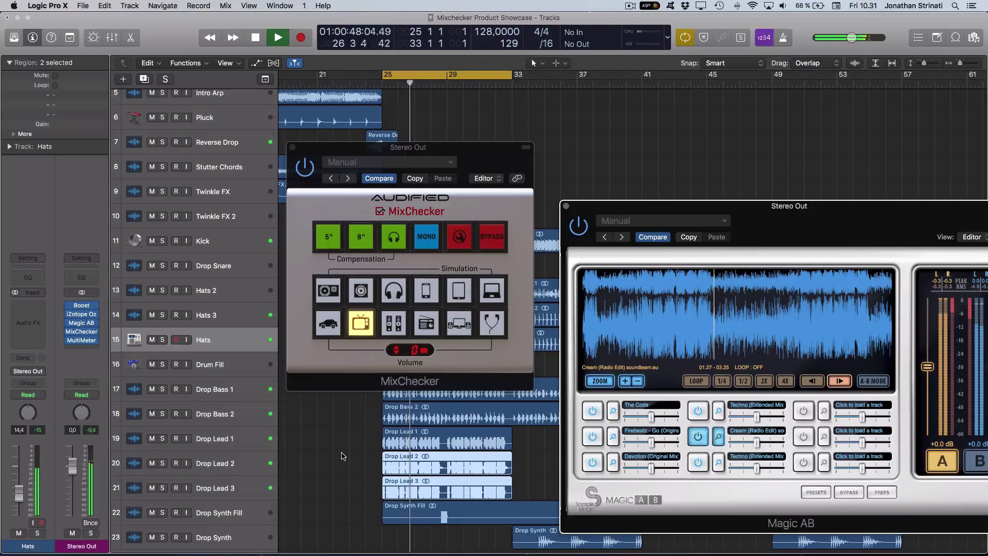
{"action": "left_click", "coordinate": [355, 498]}
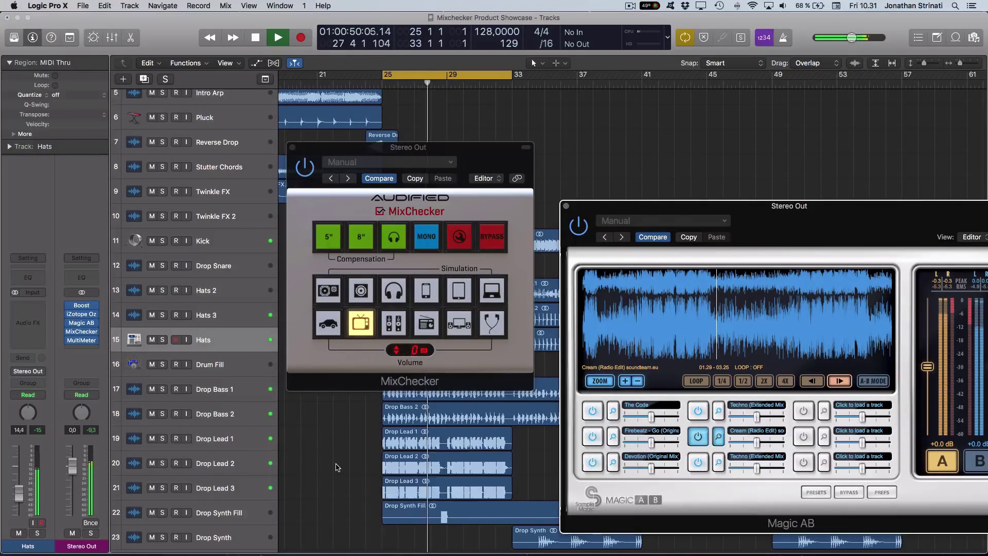
Solo the Drop Lead 1 track and audition it from the cycle start at bar 25.
{"action": "left_click_drag", "start_coordinate": [354, 498], "coordinate": [407, 435]}
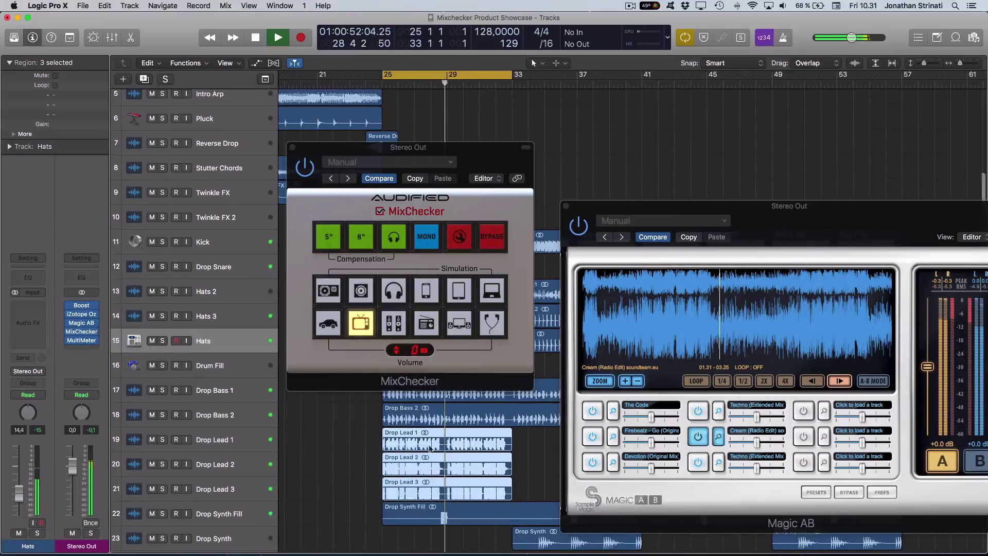
{"action": "left_click", "coordinate": [214, 441]}
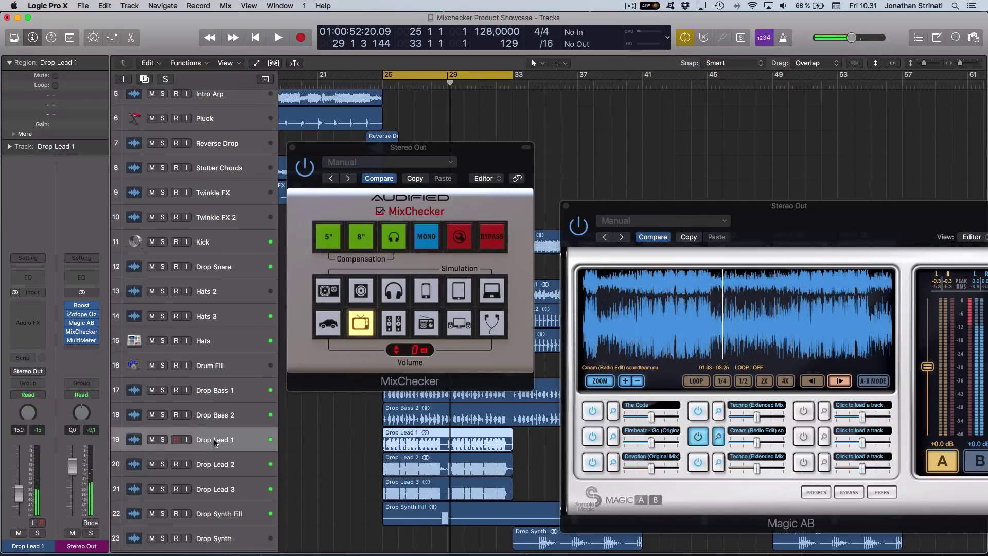
{"action": "key", "text": "ctrl+s"}
{"action": "key", "text": "space"}
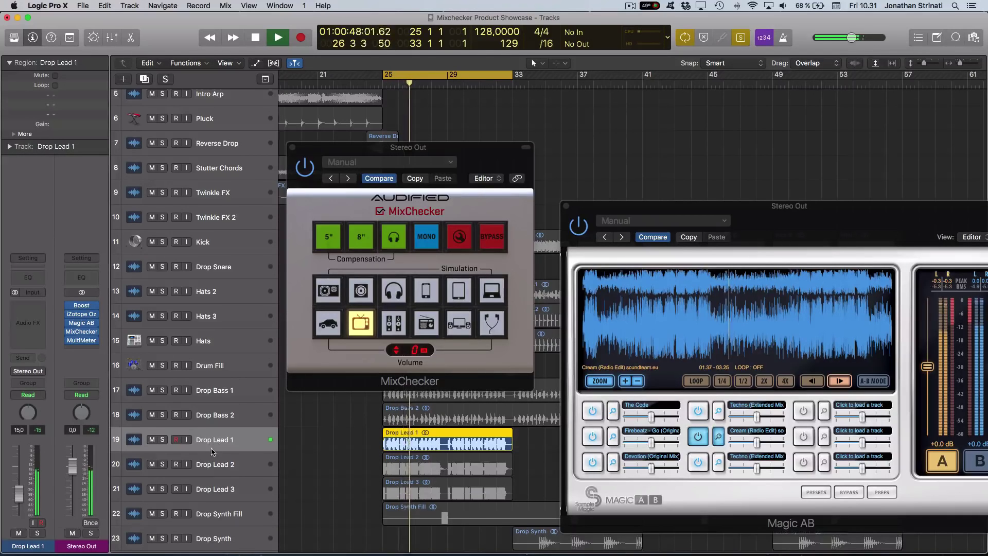
Audition the Drop Lead 2 and Drop Lead 3 tracks in solo, one after the other, from the cycle start.
{"action": "left_click", "coordinate": [217, 467]}
{"action": "key", "text": "space"}
{"action": "key", "text": "space"}
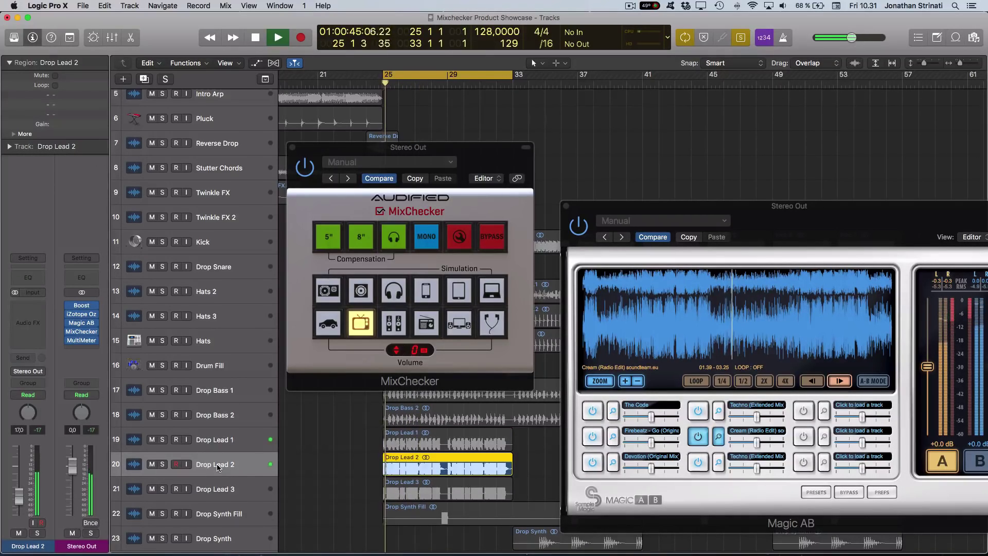
{"action": "left_click", "coordinate": [228, 492]}
{"action": "key", "text": "space"}
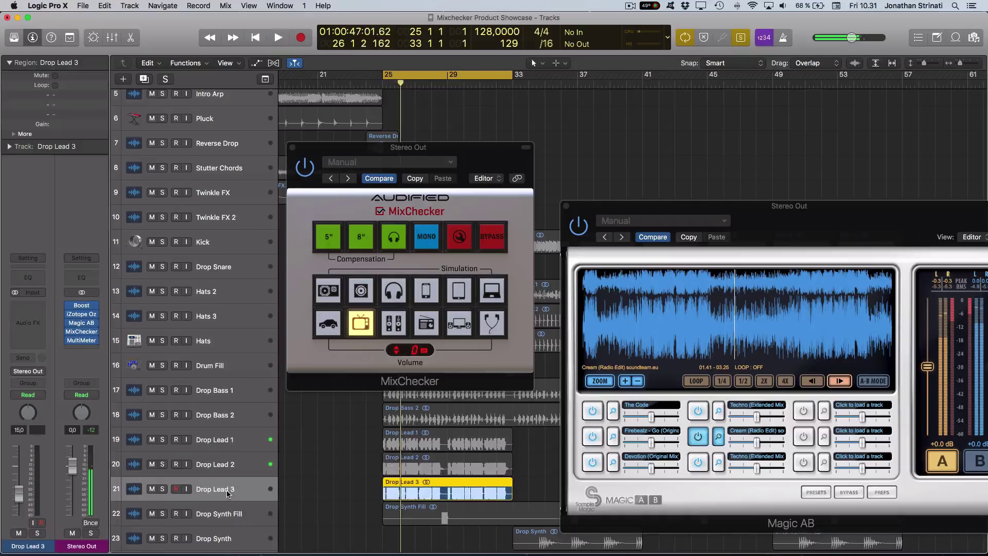
{"action": "key", "text": "space"}
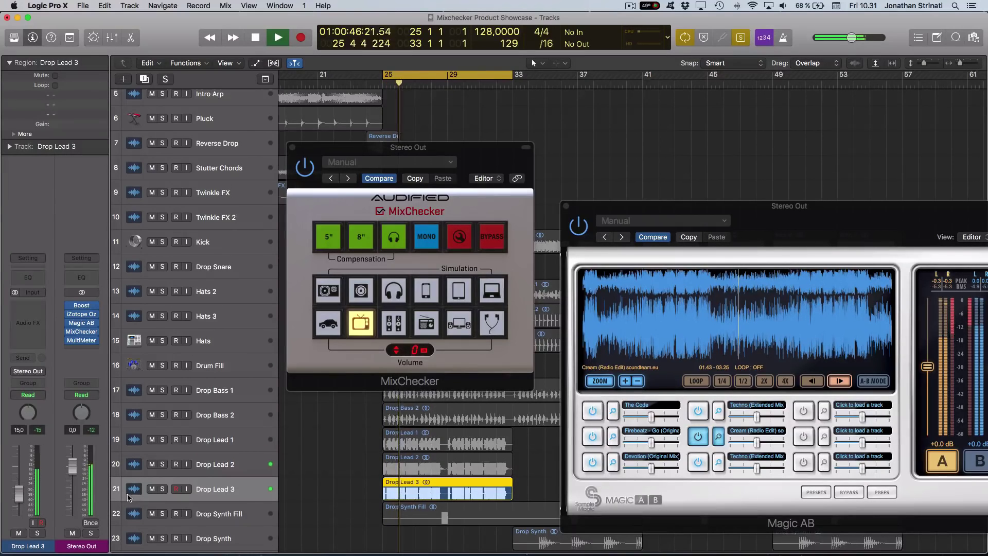
Turn off solo and, with the full mix playing, raise Drop Lead 3 to -13.2 dB and Drop Lead 2 to -14.6 dB.
{"action": "key", "text": "super+a"}
{"action": "key", "text": "space"}
{"action": "key", "text": "space"}
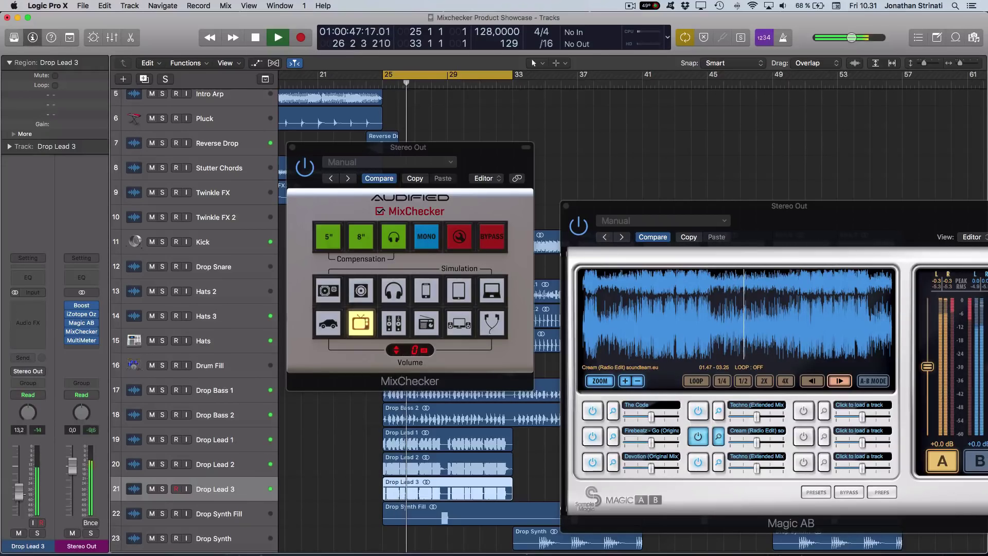
{"action": "key", "text": "Up"}
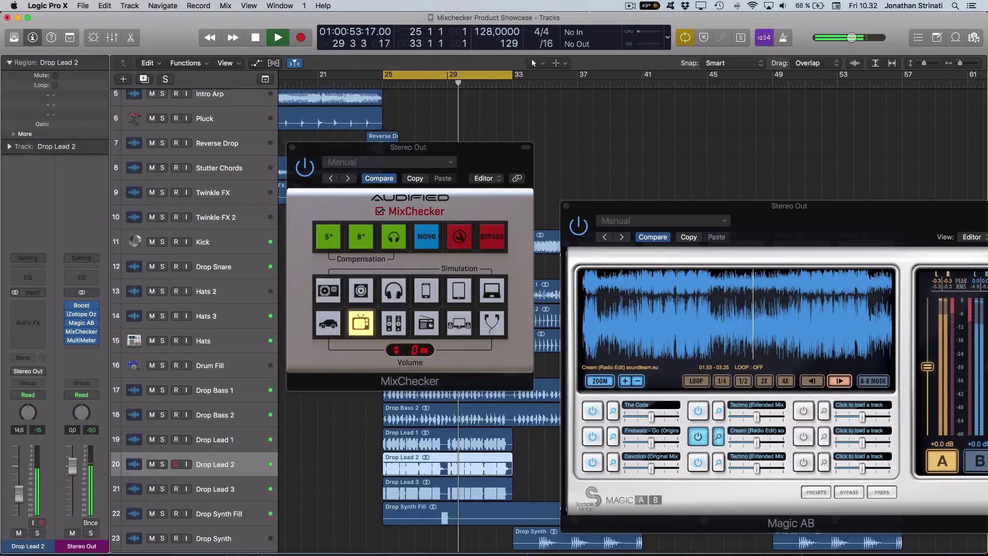
Switch from the television to the Tablet simulation and compare the mix with the Cream reference near 01.10, returning to source A.
{"action": "left_click", "coordinate": [364, 324]}
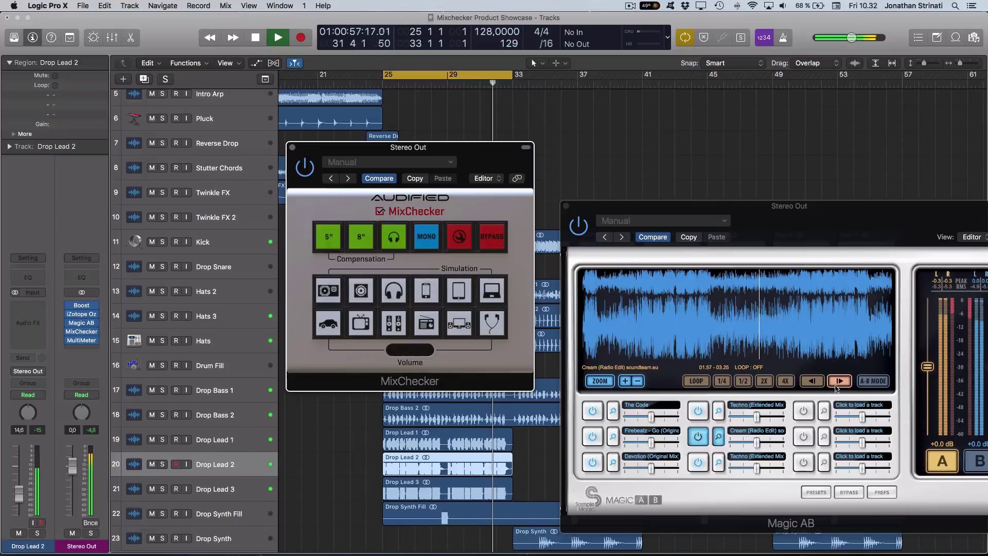
{"action": "left_click", "coordinate": [464, 292]}
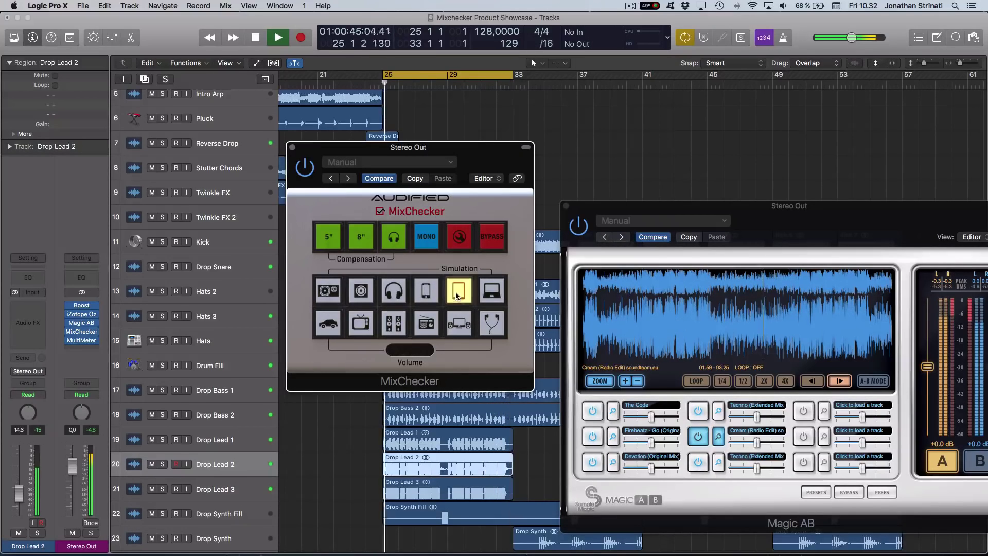
{"action": "left_click", "coordinate": [686, 332]}
{"action": "left_click", "coordinate": [939, 462]}
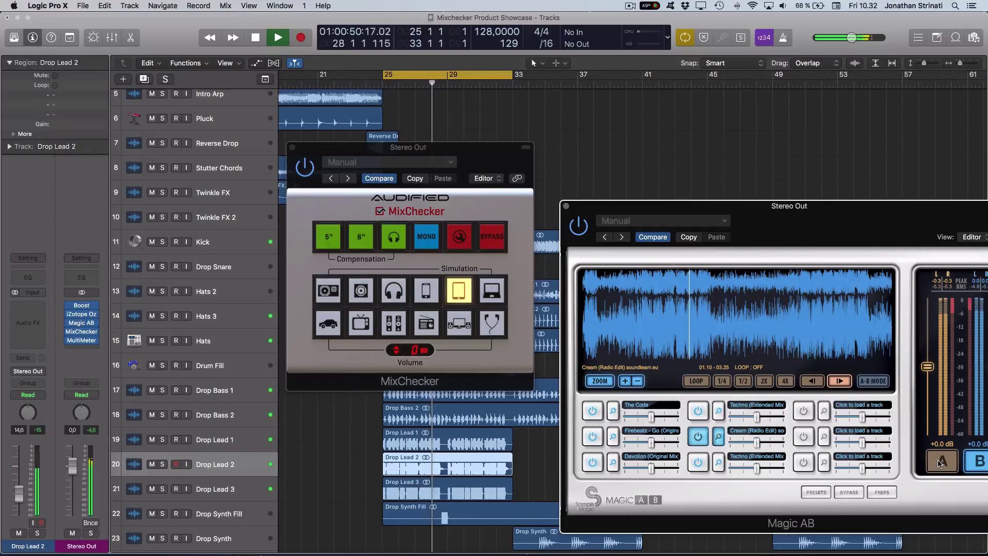
{"action": "left_click", "coordinate": [939, 462]}
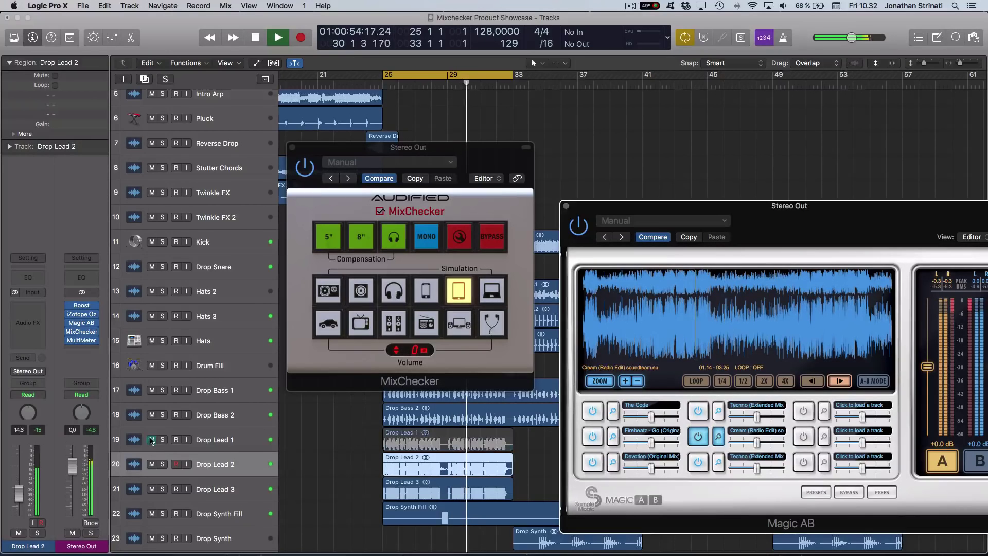
Set the Drop Lead 1 track's volume to -15.8 dB and turn off the Tablet simulation in MixChecker.
{"action": "left_click", "coordinate": [257, 439]}
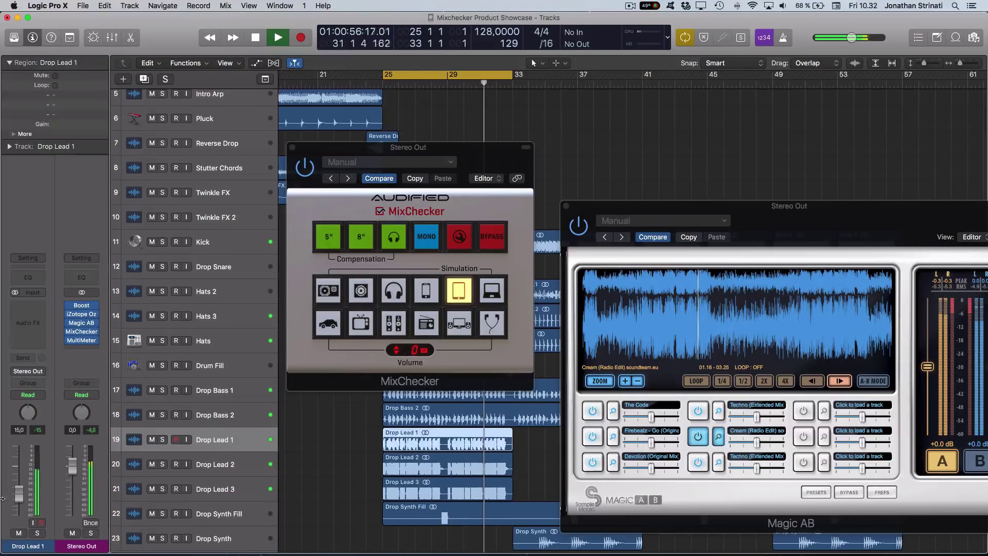
{"action": "left_click", "coordinate": [458, 292]}
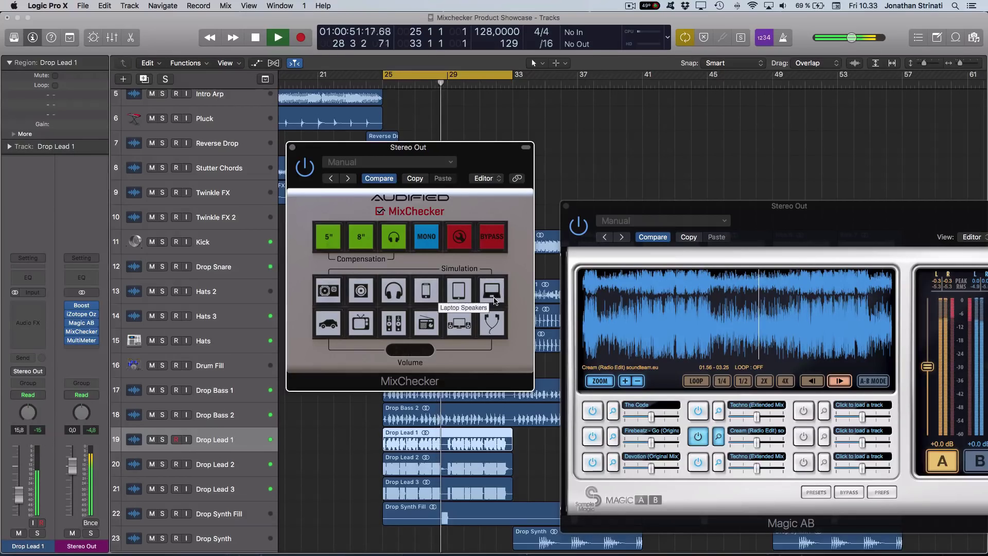
{"action": "left_click_drag", "start_coordinate": [436, 150], "coordinate": [444, 148]}
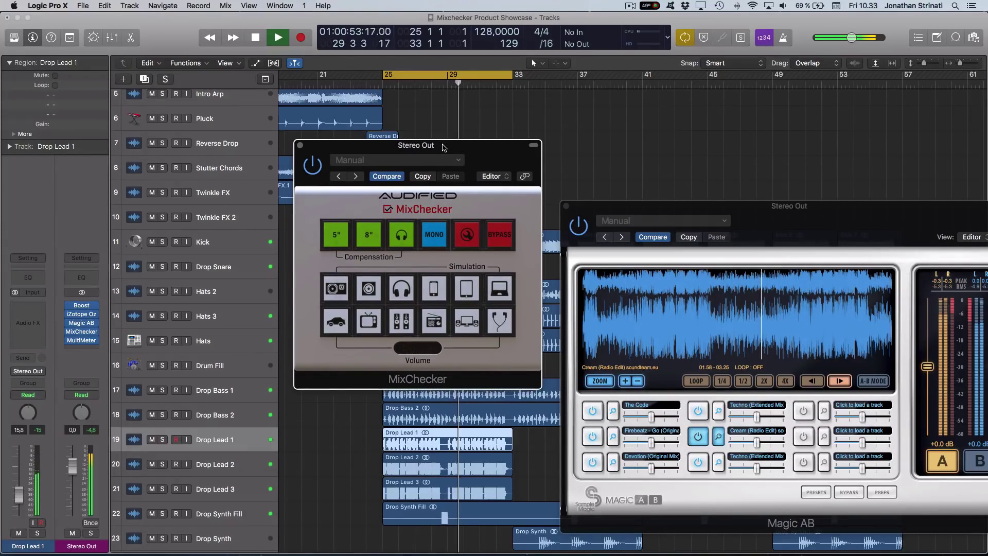